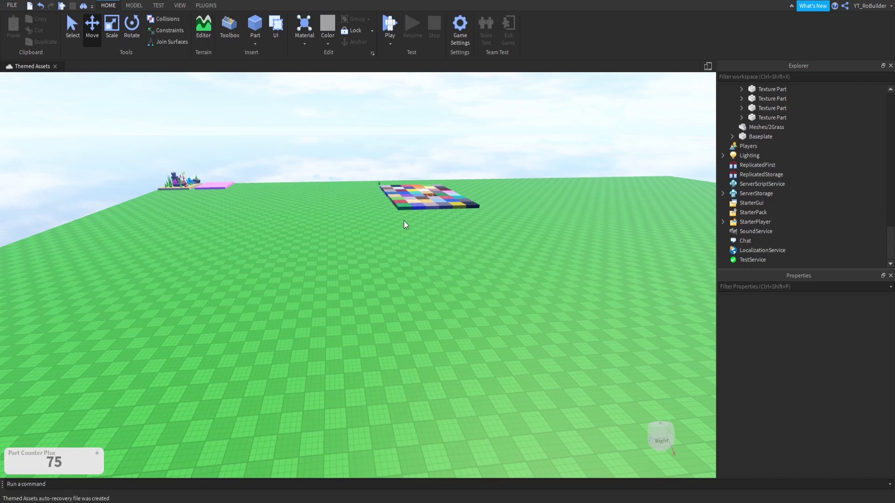
Insert a new block part on an empty area of the green baseplate near the coloured tile grid.
right_click_drag(398, 242, 398, 242)
key("s")
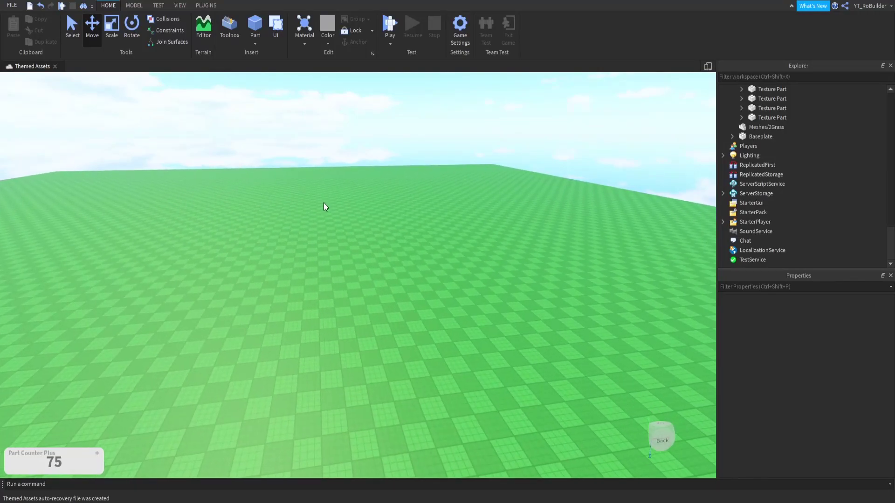
right_click_drag(324, 203, 323, 203)
key("s")
key("a")
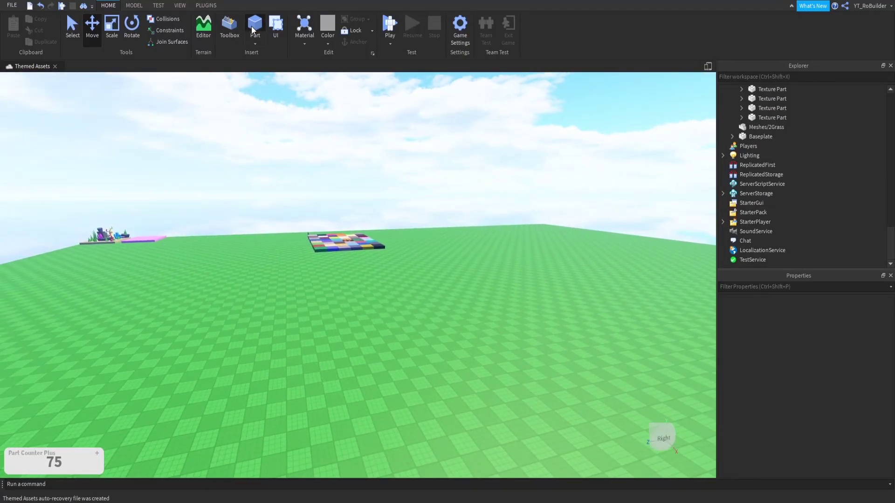
left_click(251, 30)
key("w")
right_click_drag(375, 253, 376, 252)
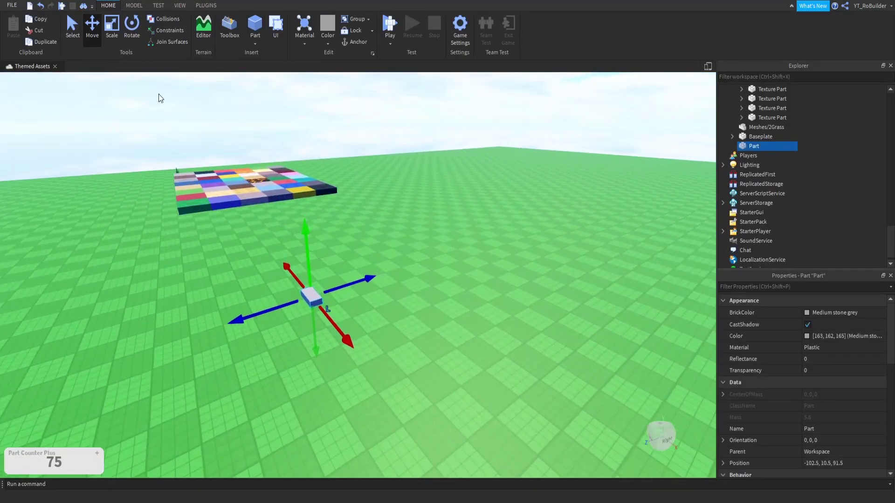
Scale the new part into a narrow square pillar by reducing its width and stretching its height upward.
left_click(134, 5)
key("w")
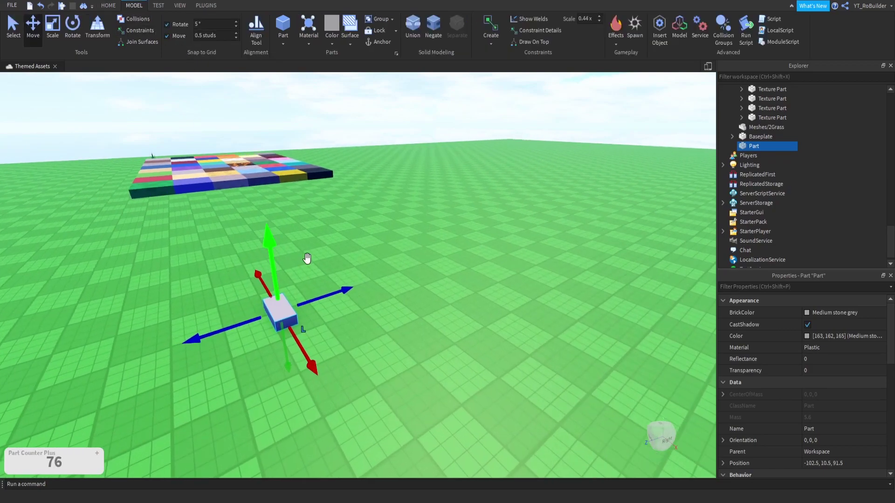
key("a")
right_click_drag(269, 261, 269, 261)
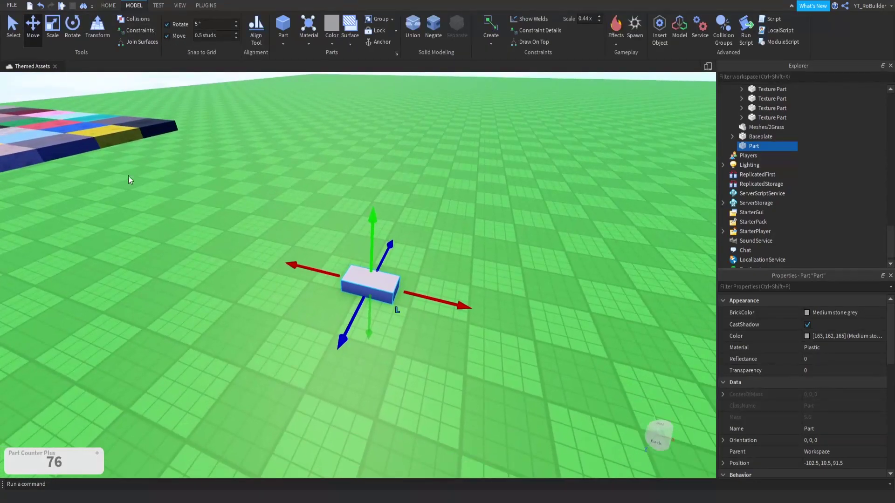
left_click(52, 25)
left_click_drag(418, 289, 401, 292, "ctrl")
key("s")
left_click_drag(372, 261, 367, 155)
key("s")
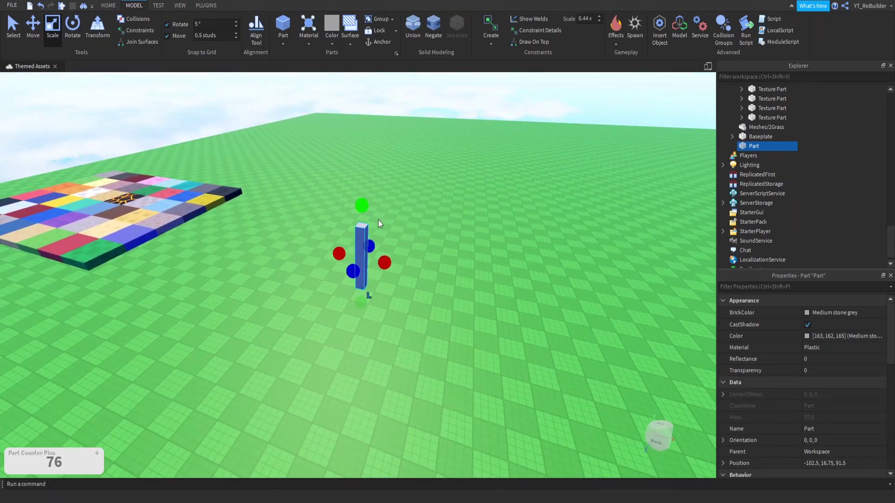
key("w")
right_click_drag(379, 219, 378, 223)
key("d")
scroll(379, 227, "down", 3)
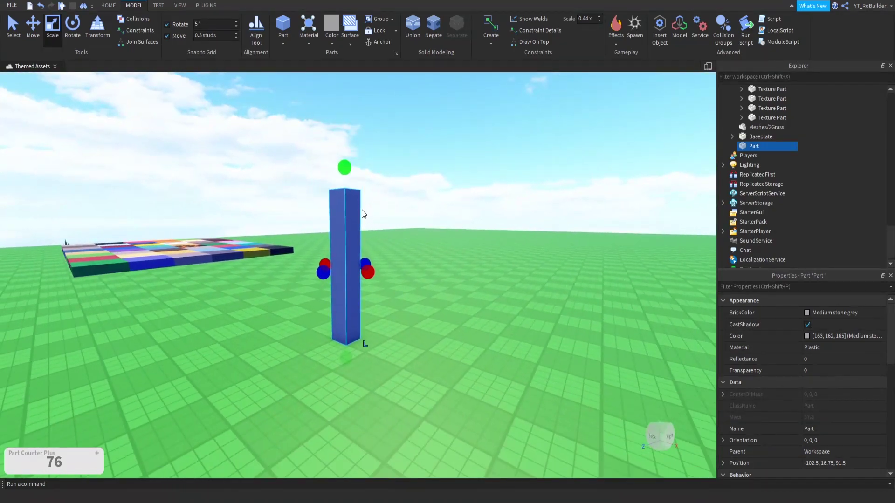
Shrink the pillar's height until it is roughly a cube.
left_click_drag(345, 169, 348, 260)
left_click_drag(350, 299, 351, 302)
scroll(352, 301, "up", 3)
right_click_drag(351, 300, 352, 302)
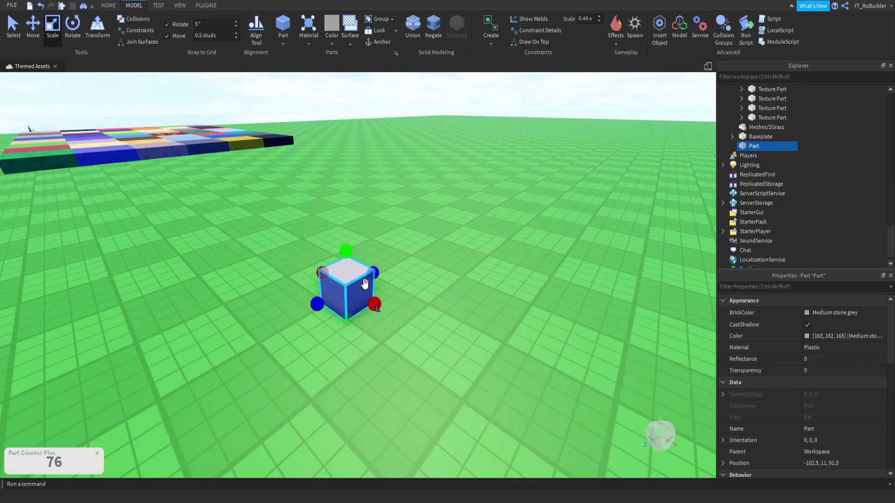
Stretch the cube upward again into a tall square column.
left_click_drag(346, 250, 340, 150)
right_click_drag(340, 145, 339, 144)
scroll(339, 144, "down", 2)
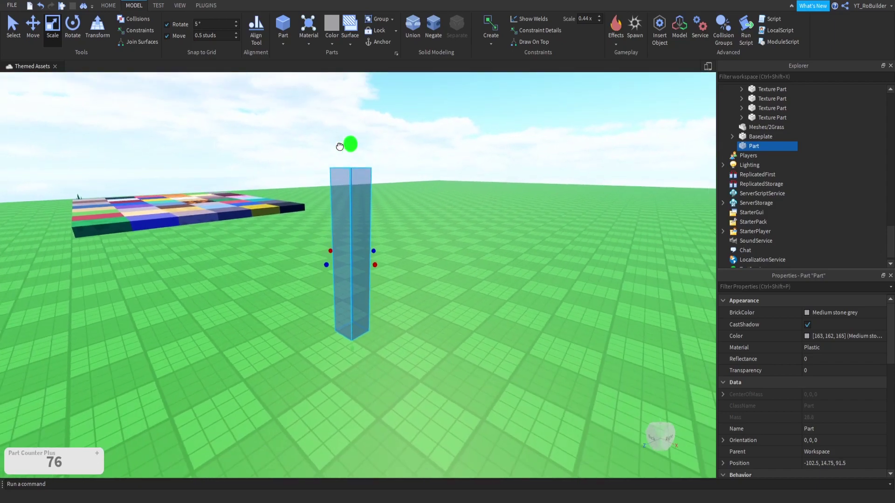
scroll(339, 144, "down", 2)
left_click_drag(340, 144, 340, 131)
right_click_drag(374, 178, 373, 173)
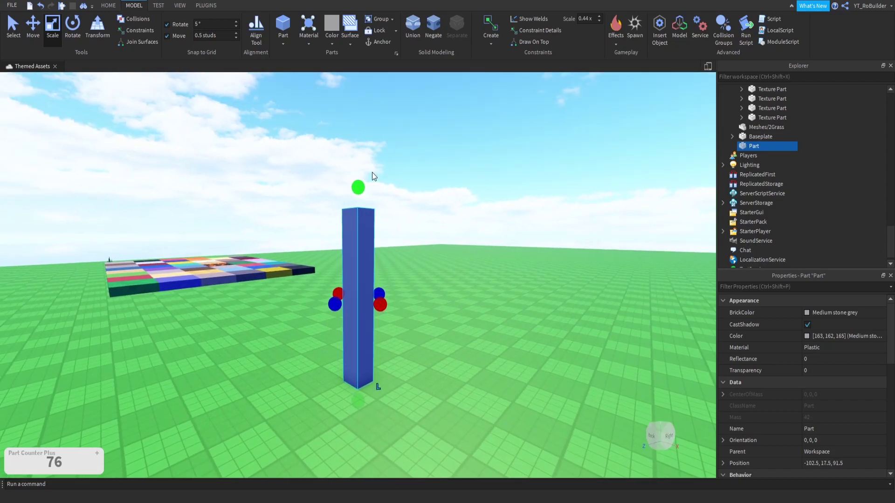
scroll(372, 173, "up", 3)
scroll(368, 179, "down", 4)
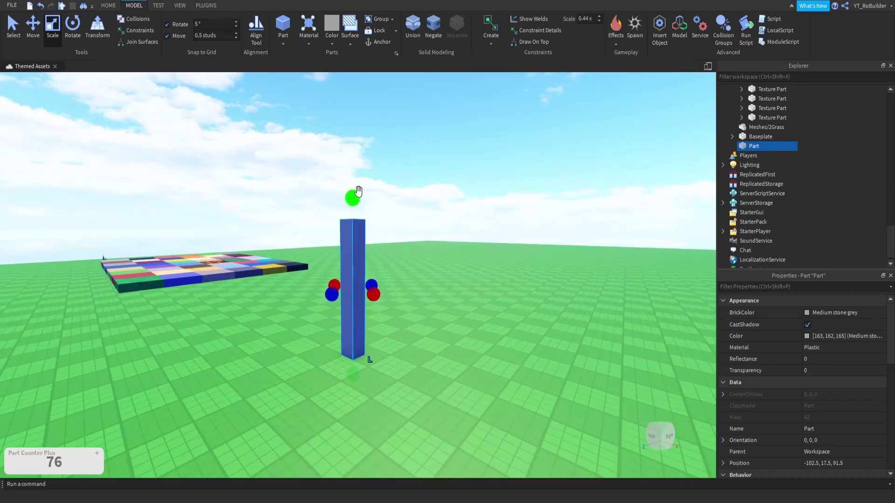
Shorten the column to a small block and launch Archimedes with the y axis for the curve.
left_click_drag(359, 192, 364, 322)
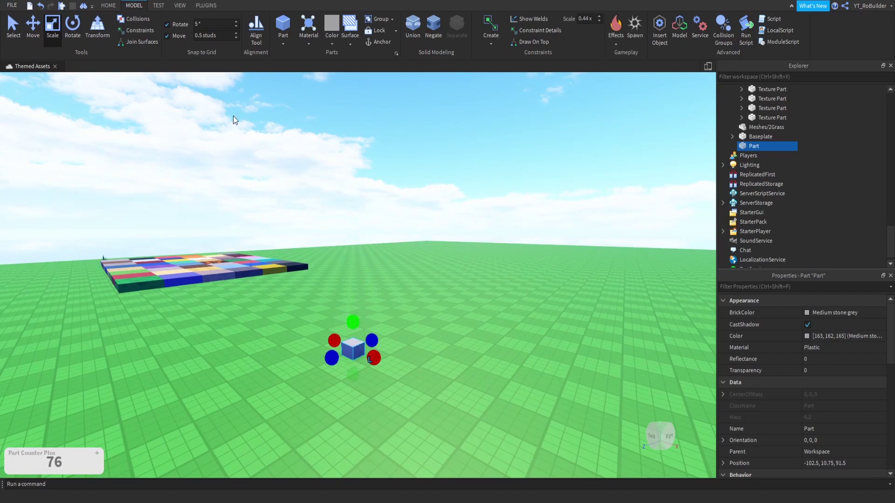
left_click(207, 5)
left_click(292, 33)
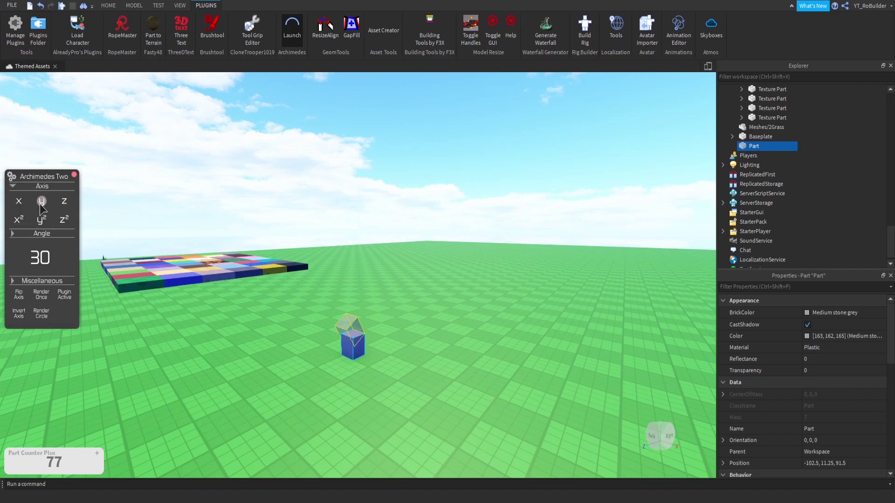
right_click_drag(93, 266, 77, 266)
key("d")
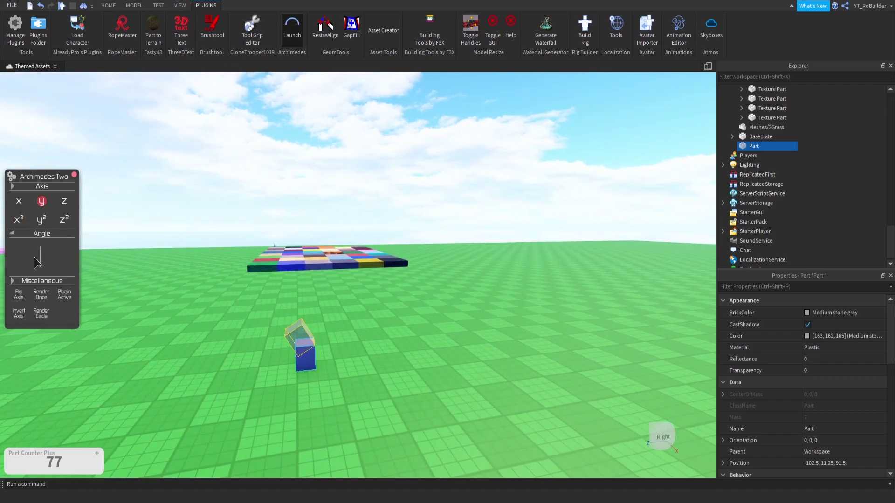
Render three slightly tilted segments on top of the block, followed by two more at an angle of 10.
left_click(44, 297)
left_click(43, 297)
left_click(44, 297)
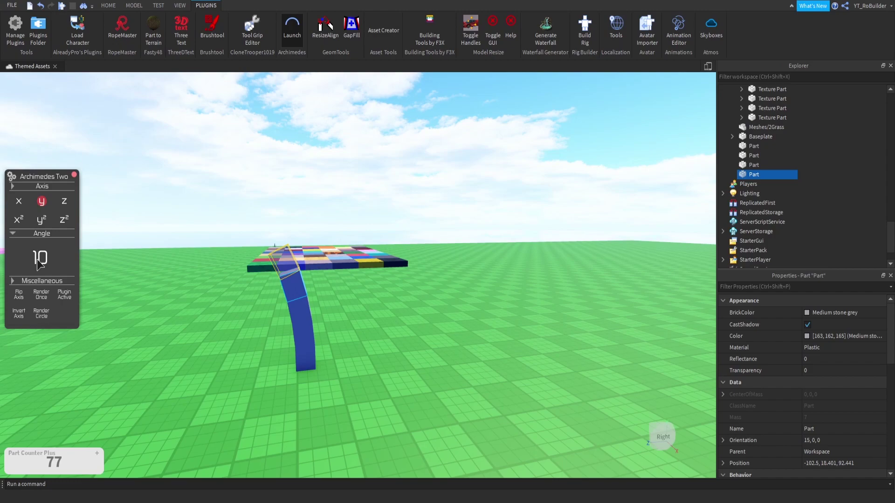
left_click(46, 296)
left_click(46, 296)
Set the Archimedes angle to -15 and render three more segments so the stack bends back the other way.
left_click(39, 257)
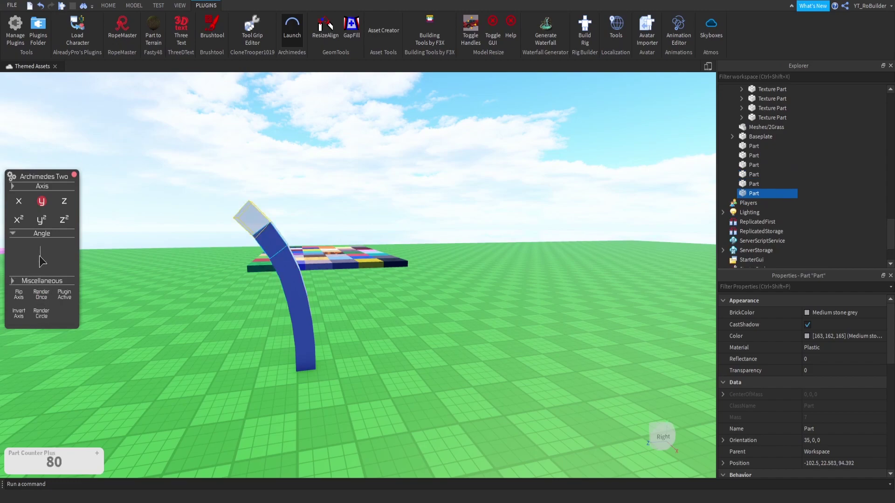
left_click(39, 296)
left_click(39, 297)
left_click(39, 297)
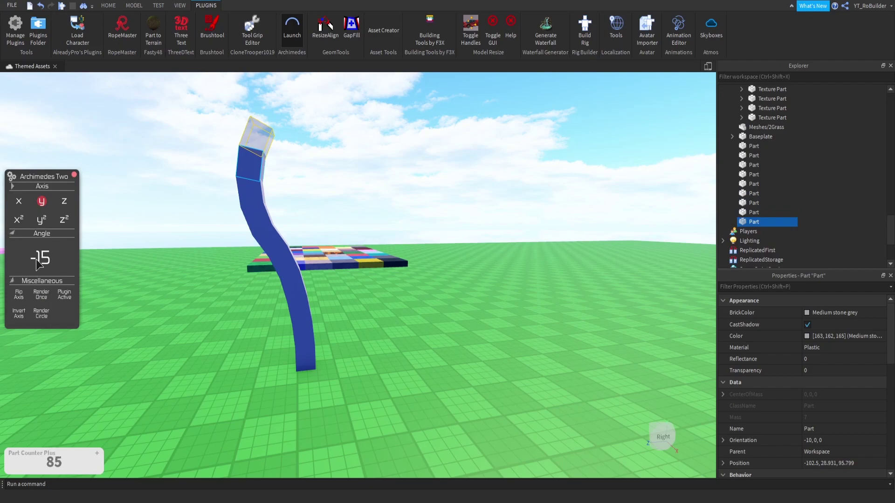
Close Archimedes and delete the topmost segment of the curved stack.
left_click(74, 175)
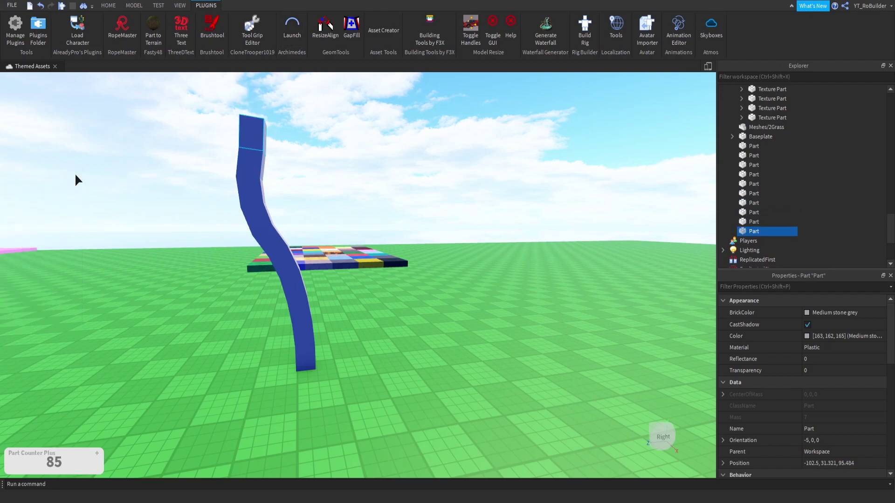
right_click_drag(315, 273, 353, 245)
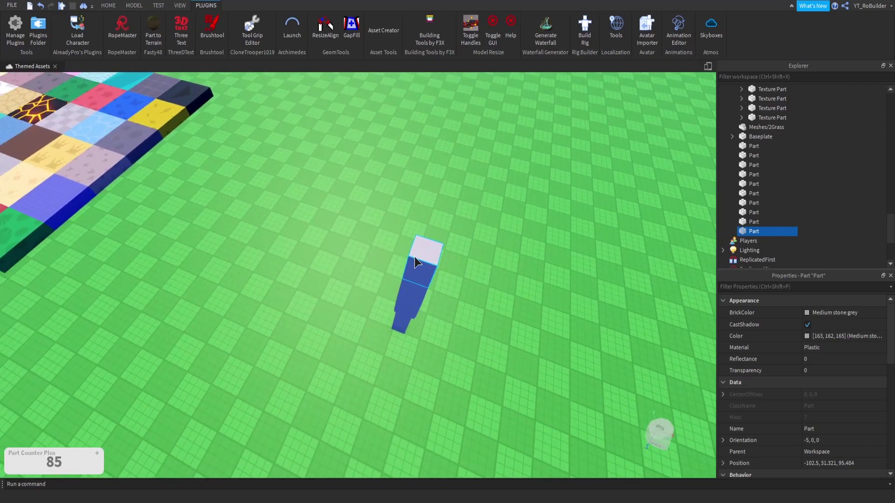
key("Delete")
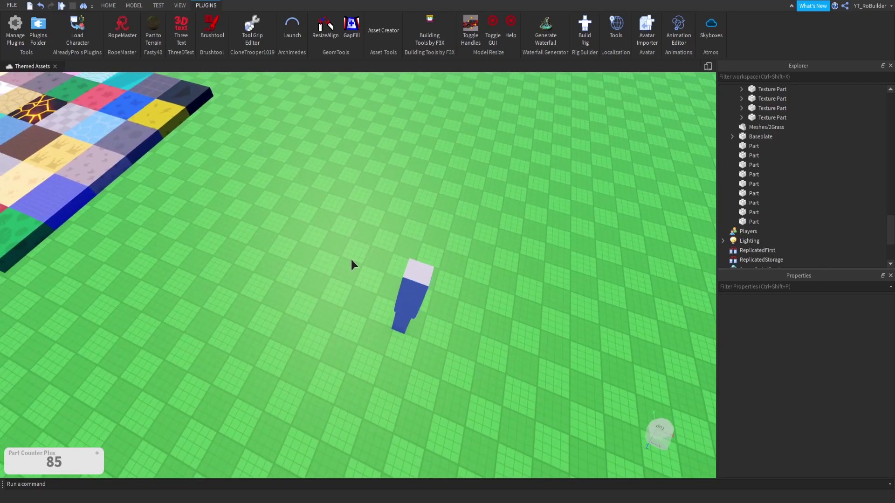
Select all segments of the curved stack and set their BrickColor to Brown.
left_click(103, 7)
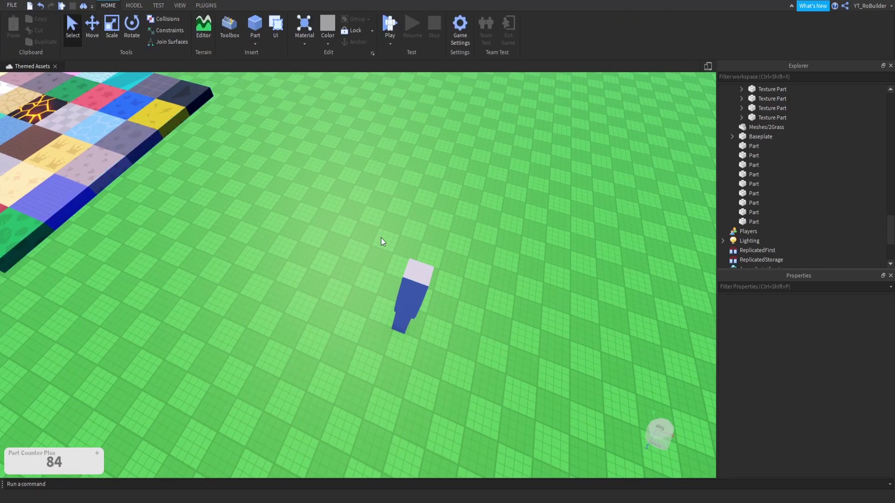
left_click_drag(381, 238, 462, 376)
right_click_drag(457, 365, 453, 351)
key("w")
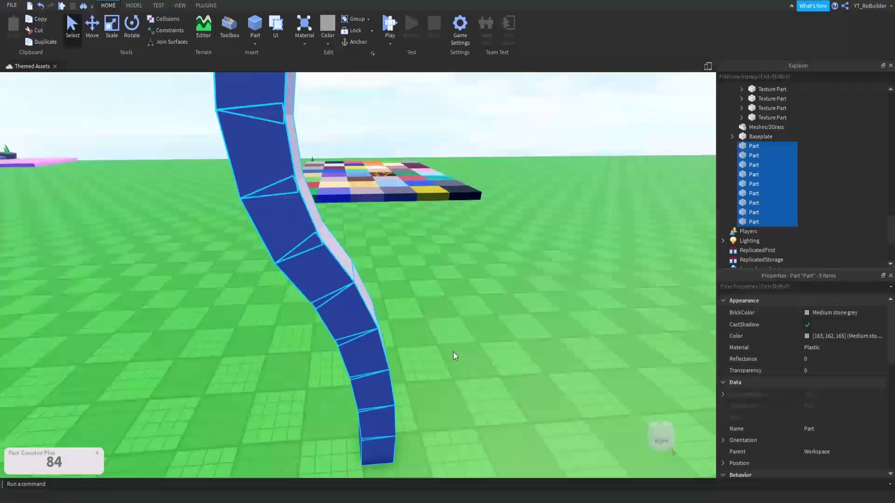
left_click(813, 312)
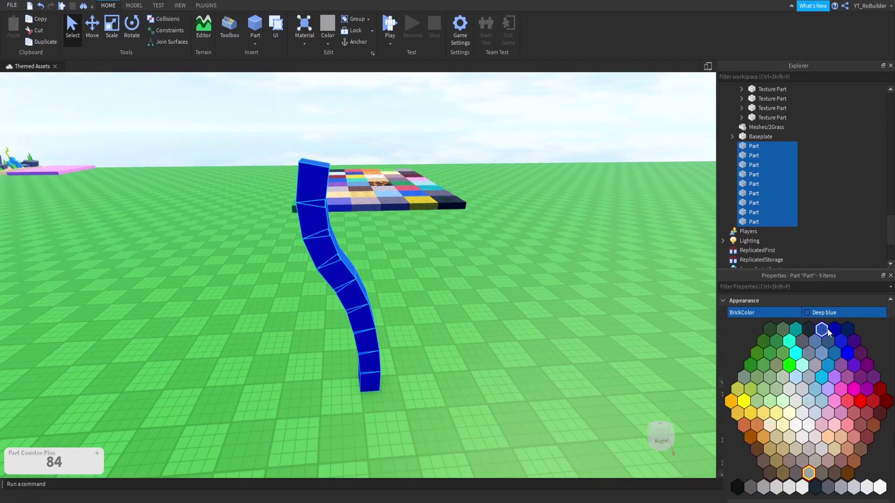
left_click(860, 450)
right_click_drag(493, 309, 493, 310)
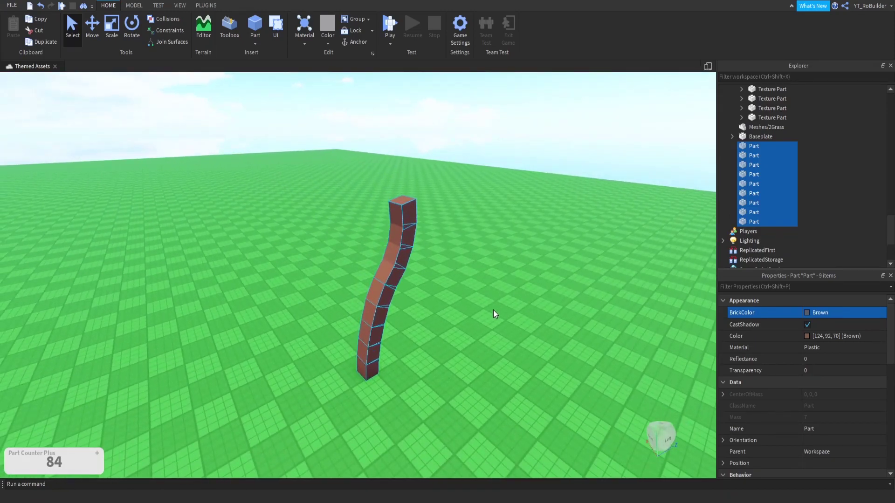
Group the brown segments into a model and rename it Trunk.
key("ctrl+g")
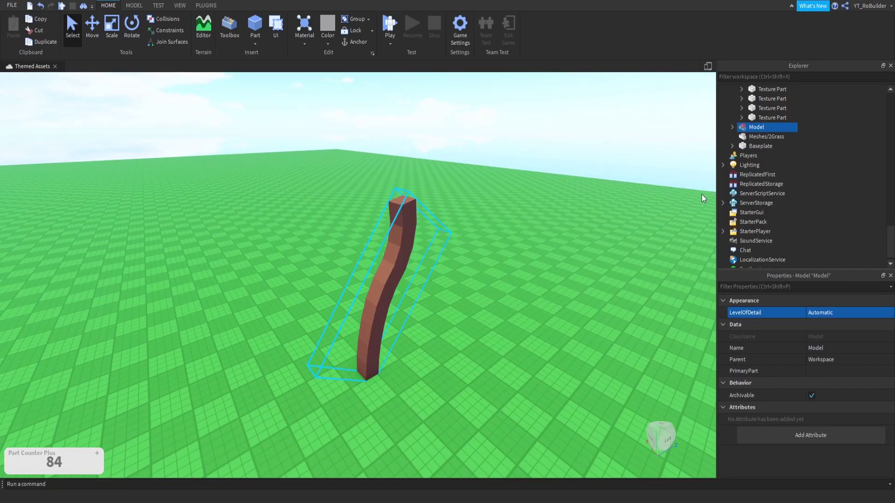
left_click(813, 350)
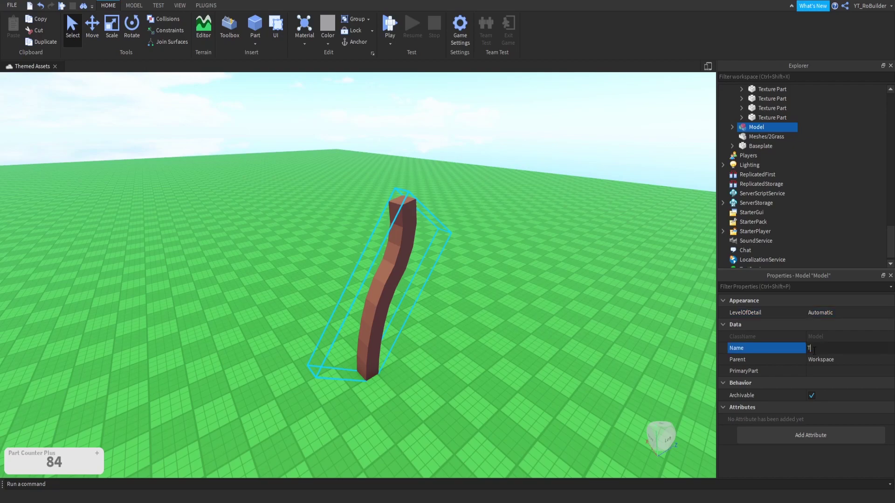
type("Trunk")
key("Return")
left_click(506, 240)
scroll(506, 240, "up", 5)
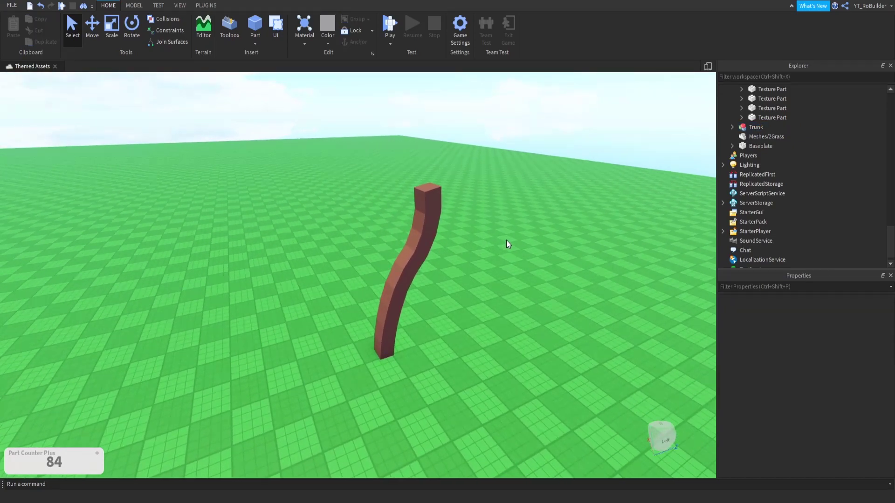
scroll(506, 239, "down", 2)
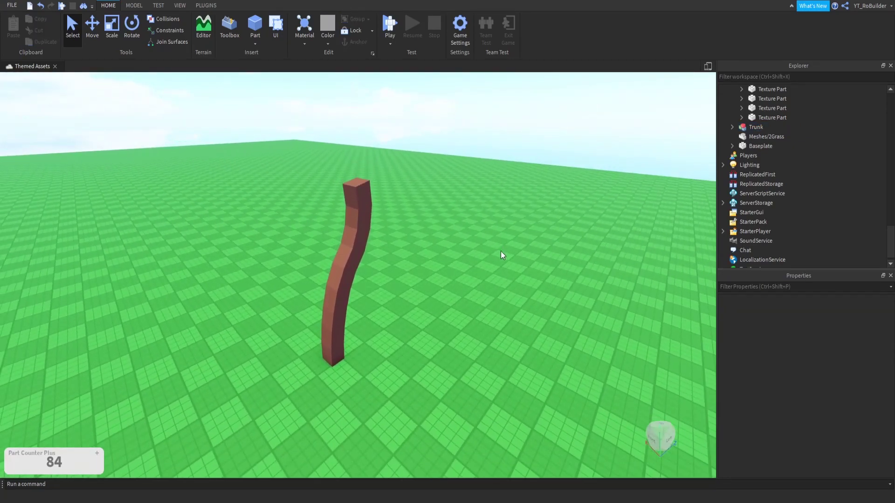
Insert another part beside the trunk and scale it into a wide, flat, roughly square slab.
left_click(256, 25)
left_click(112, 24)
key("f")
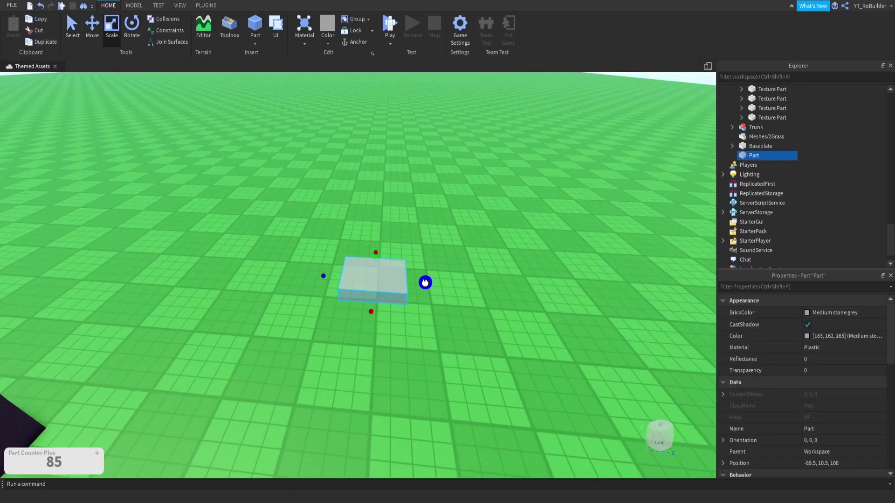
left_click_drag(425, 282, 425, 282)
right_click_drag(423, 260, 423, 258)
left_click_drag(474, 241, 444, 219)
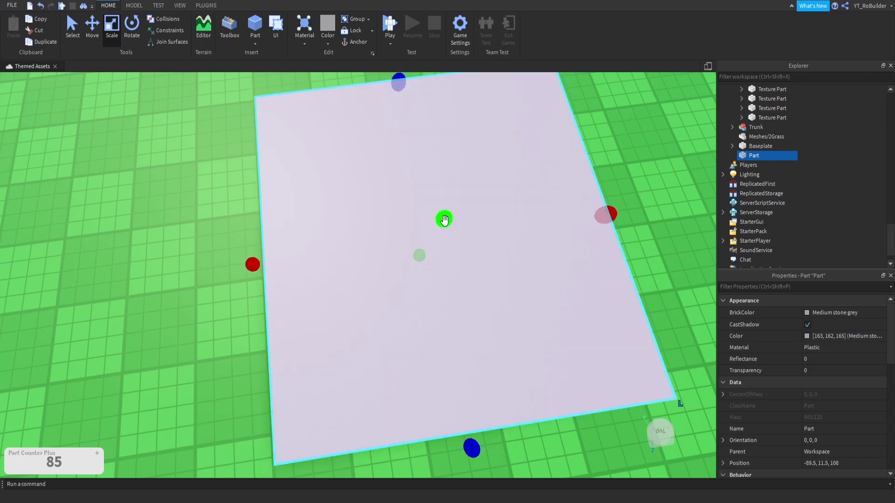
right_click_drag(442, 230, 442, 230)
key("s")
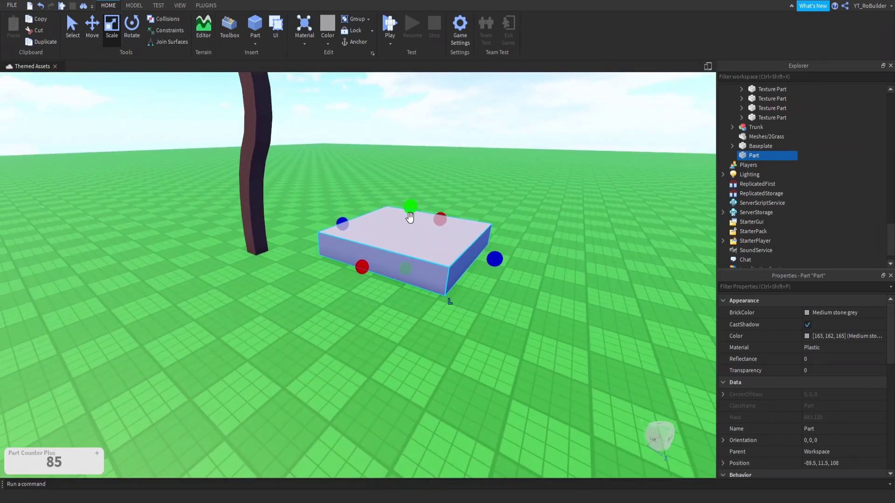
Set the slab's BrickColor to Bright green.
right_click_drag(341, 170, 341, 171)
key("a")
scroll(532, 286, "down", 2)
left_click(812, 311)
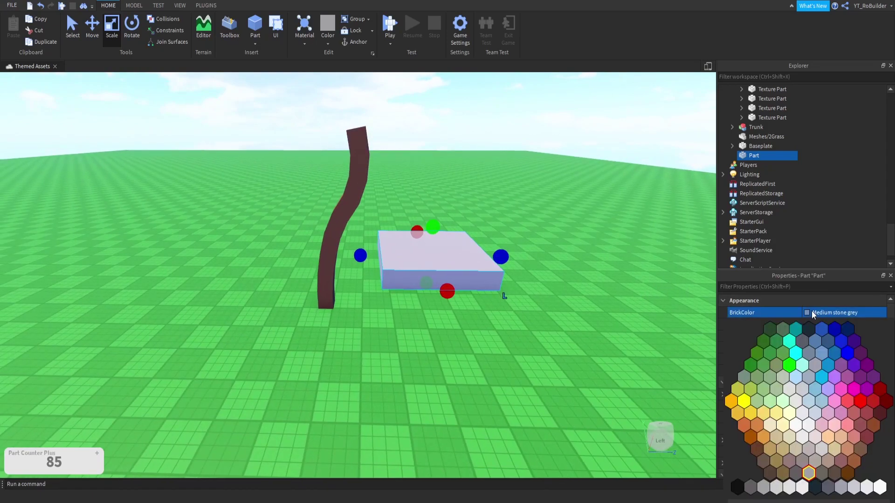
left_click(761, 368)
Move the green slab over to the trunk's base and centre it on the trunk in both horizontal directions.
left_click(92, 26)
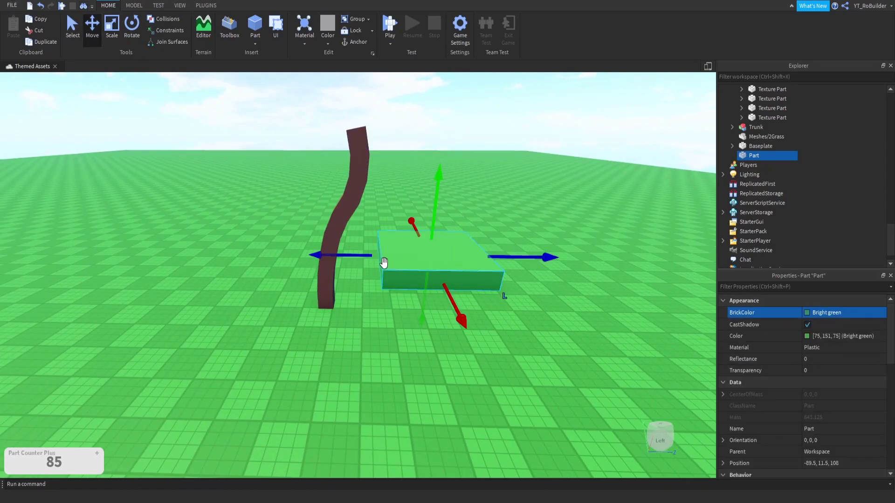
left_click_drag(381, 260, 328, 350)
scroll(328, 285, "up", 2)
right_click_drag(328, 285, 352, 273)
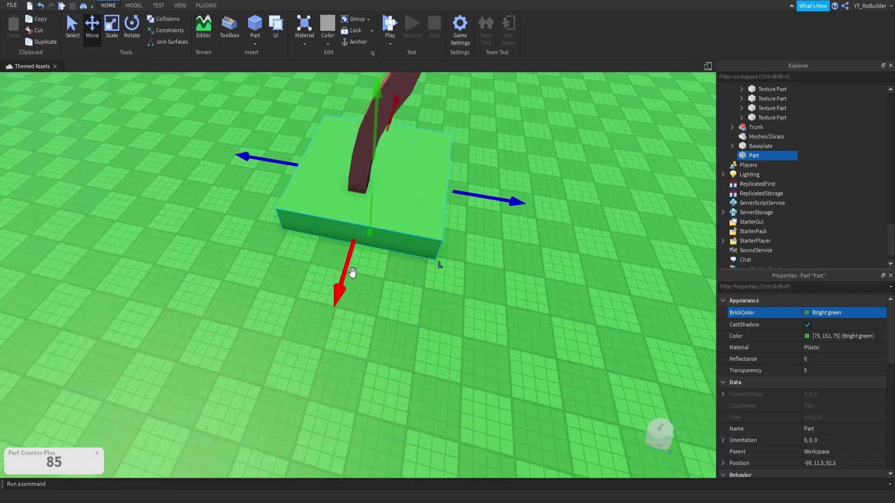
scroll(351, 273, "down", 4)
left_click_drag(439, 221, 444, 225)
right_click_drag(417, 196, 423, 230)
scroll(416, 192, "up", 3)
scroll(423, 230, "down", 3)
left_click_drag(475, 260, 515, 259)
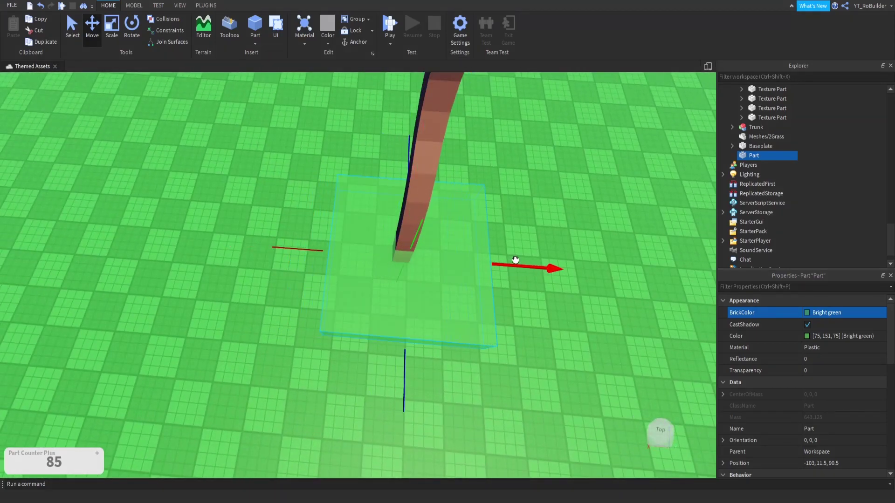
right_click_drag(514, 259, 421, 222)
left_click_drag(422, 223, 429, 215)
scroll(311, 237, "up", 3)
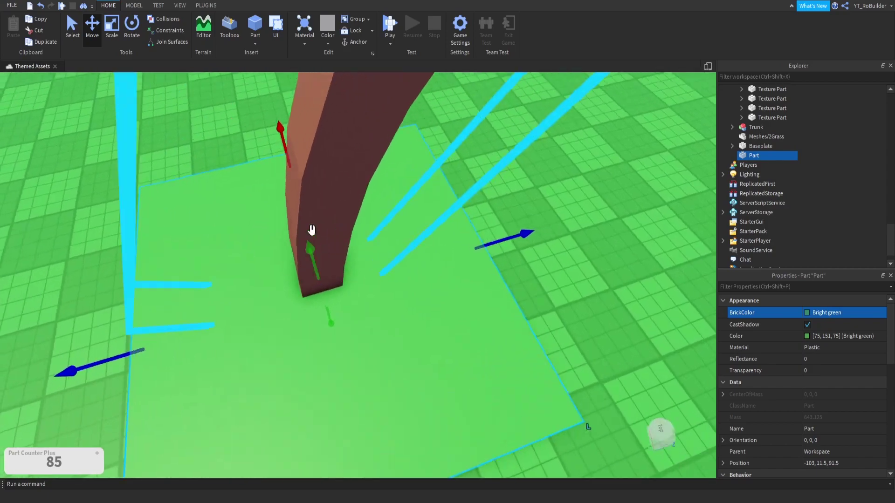
Raise the slab partway up the trunk to a height of 19 and keep it centred around the trunk.
right_click_drag(310, 232, 312, 227)
scroll(312, 228, "down", 4)
left_click_drag(350, 286, 353, 231)
left_click_drag(458, 279, 458, 279)
scroll(417, 239, "up", 3)
right_click_drag(417, 237, 421, 242)
scroll(421, 241, "down", 4)
Scale the slab down proportionally on the trunk.
left_click(111, 36)
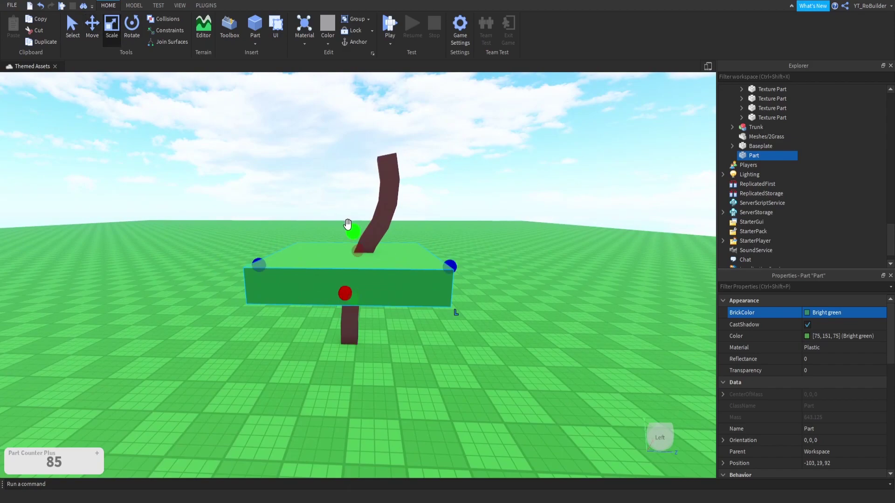
left_click_drag(348, 224, 350, 240, "shift")
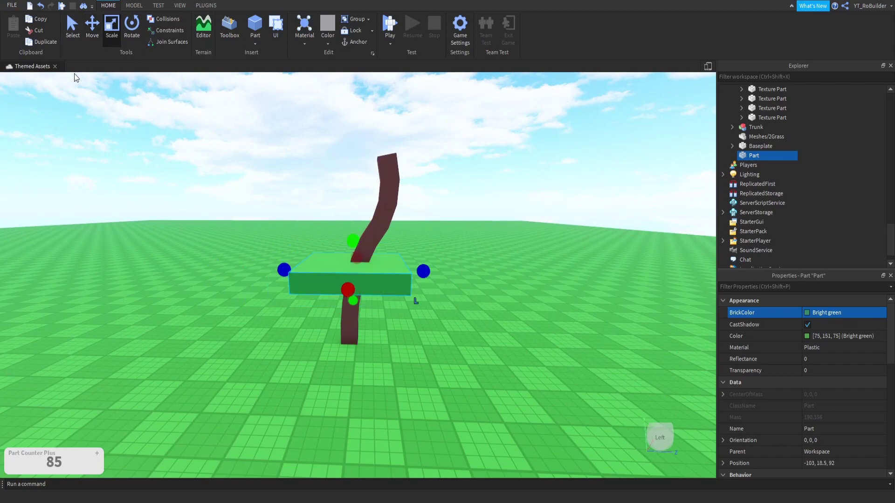
key("ctrl+2")
left_click(438, 268)
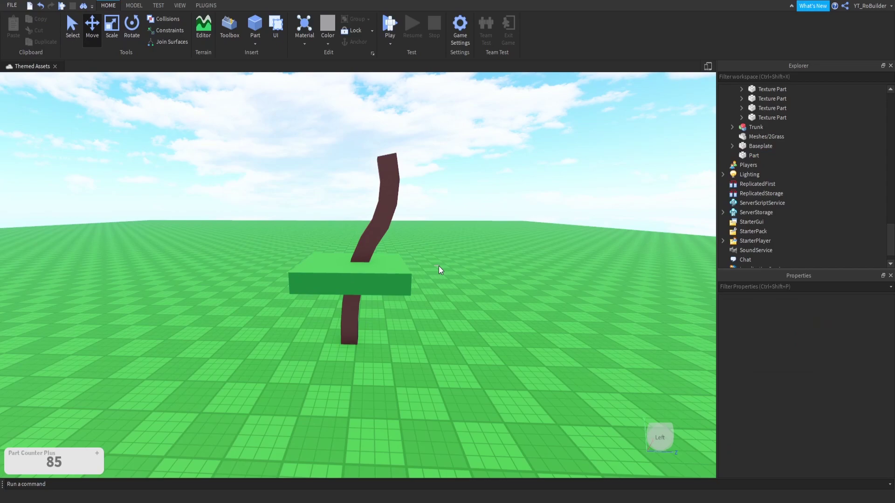
Shift the slab to position -103, 19.5, 93 and tilt it to an orientation of 25, 0, 0 across the trunk.
left_click(390, 276)
left_click_drag(426, 270, 435, 270)
scroll(392, 256, "up", 3)
right_click_drag(392, 256, 391, 256)
scroll(390, 256, "down", 3)
left_click_drag(355, 298, 349, 279)
left_click(134, 27)
right_click_drag(399, 274, 399, 275)
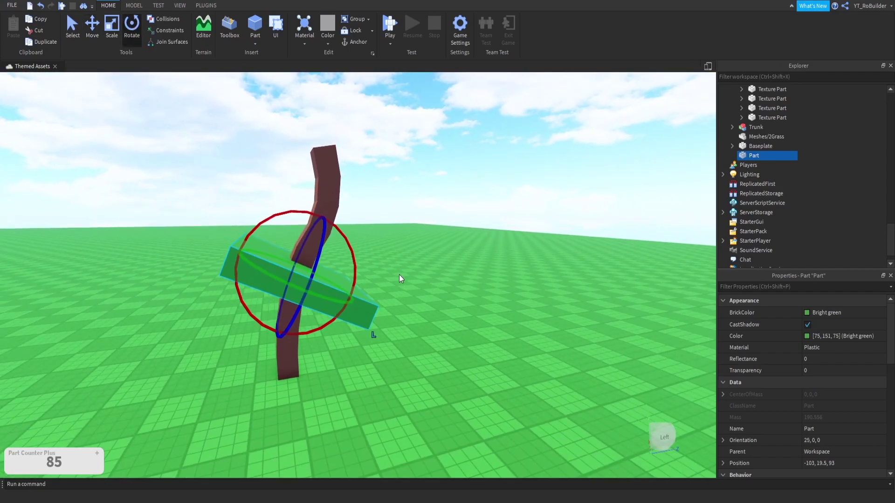
Duplicate the tilted slab and stack the copy directly above the original along its tilted axis.
key("ctrl+d")
left_click(99, 41)
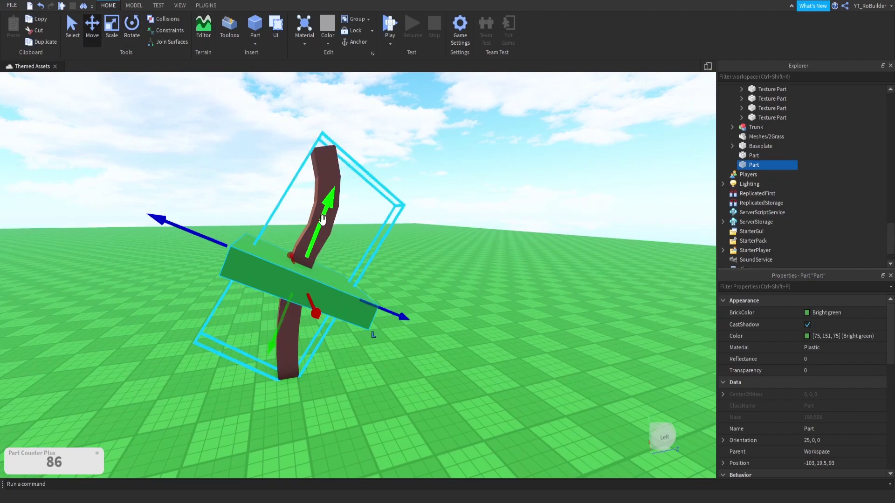
left_click_drag(322, 218, 328, 199)
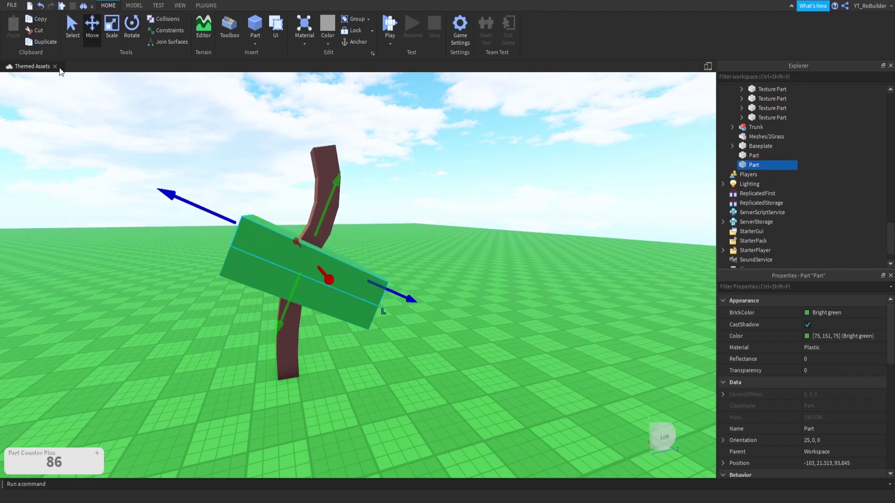
Narrow the upper slab evenly in width and depth so it forms a smaller tier on the slab below.
left_click(109, 25)
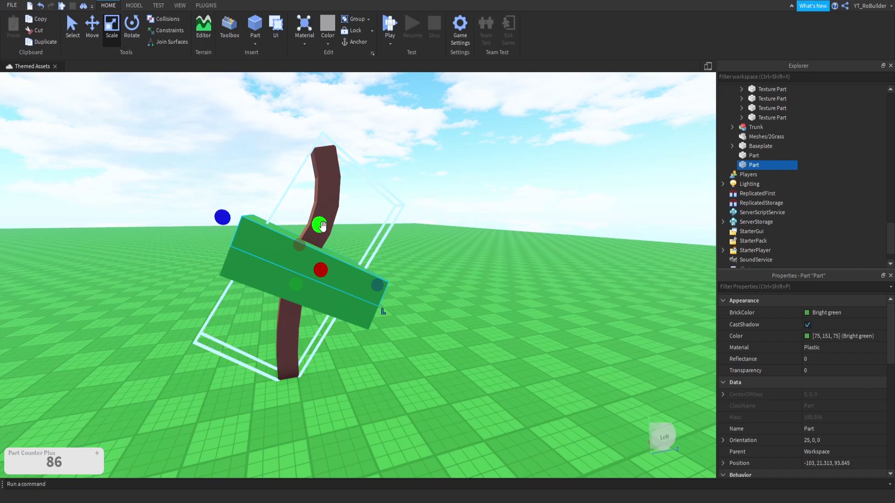
right_click_drag(335, 218, 327, 221)
scroll(337, 215, "down", 3)
scroll(327, 221, "up", 3)
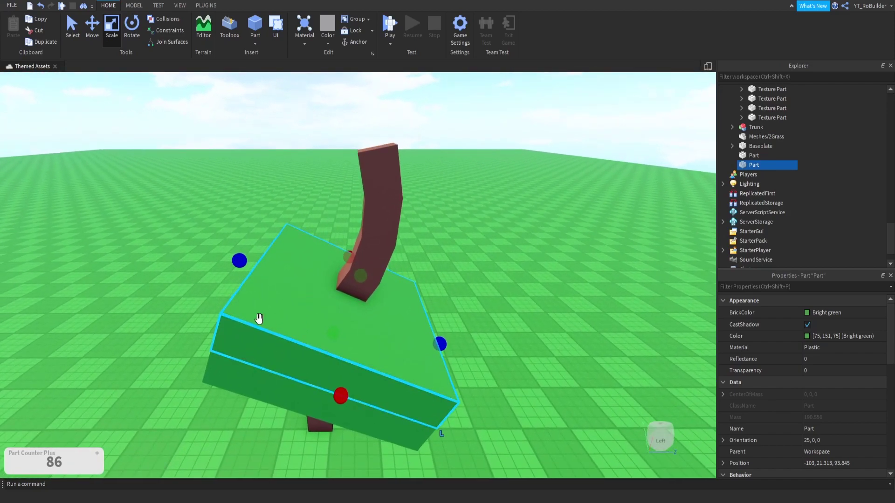
right_click_drag(259, 319, 262, 309)
scroll(264, 295, "up", 2)
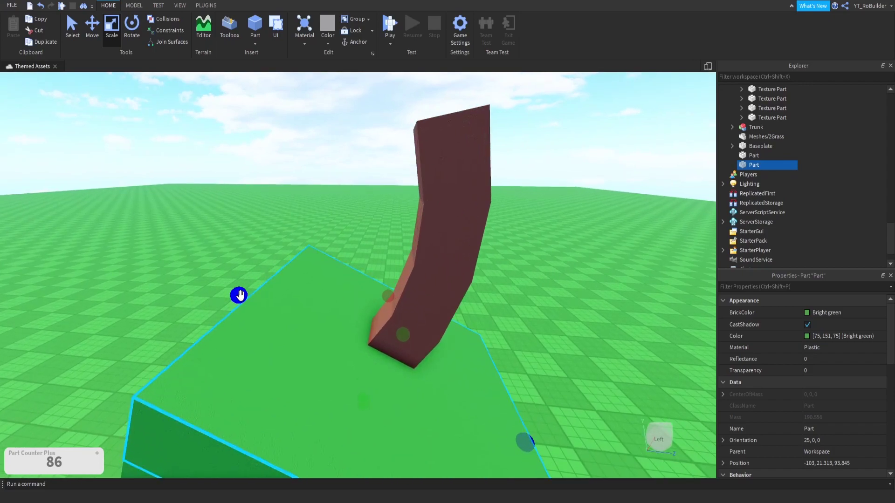
left_click_drag(240, 295, 252, 301)
right_click_drag(252, 301, 254, 302)
left_click_drag(342, 294, 335, 290)
right_click_drag(336, 290, 334, 293)
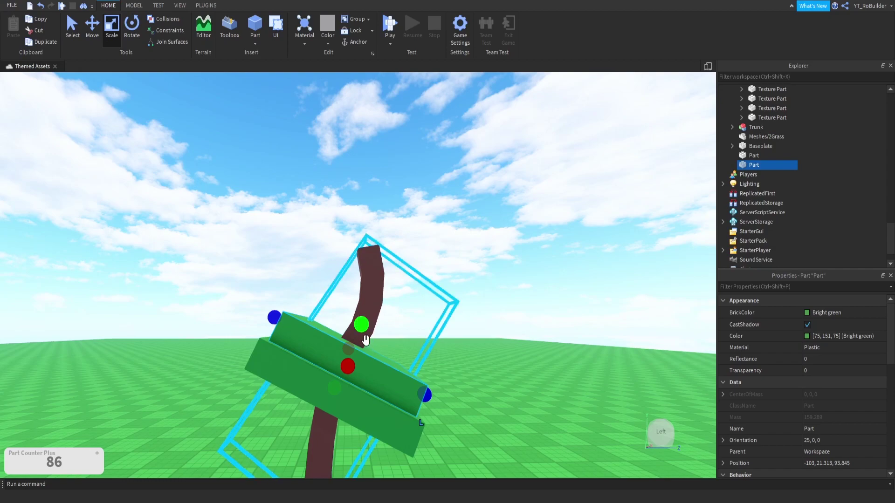
Duplicate the second tier, raise the copy above it, and narrow it in width and depth as a third tier.
key("ctrl+d")
key("ctrl+2")
left_click_drag(370, 321, 378, 282)
left_click(112, 30)
right_click_drag(270, 169, 276, 173)
left_click_drag(276, 176, 286, 178, "ctrl")
left_click_drag(394, 327, 391, 317, "ctrl")
Duplicate the three tiers together and place the copies further up the trunk, scaled smaller and tilted to 10 degrees.
right_click_drag(391, 317, 388, 309)
scroll(391, 316, "up", 3)
left_click(380, 356, "ctrl")
left_click(376, 385, "ctrl")
key("ctrl+d")
key("ctrl+2")
left_click_drag(349, 245, 374, 151)
left_click(112, 31)
left_click(131, 31)
left_click(94, 35)
Duplicate the third tier, move the copy into the gap below the upper tiers, and narrow it in width and depth.
left_click(450, 264)
right_click_drag(419, 266, 411, 268)
left_click(369, 294)
key("ctrl+d")
left_click_drag(347, 246, 366, 199)
left_click(132, 31)
left_click(112, 30)
right_click_drag(362, 192, 359, 199)
left_click_drag(356, 236, 346, 232, "ctrl")
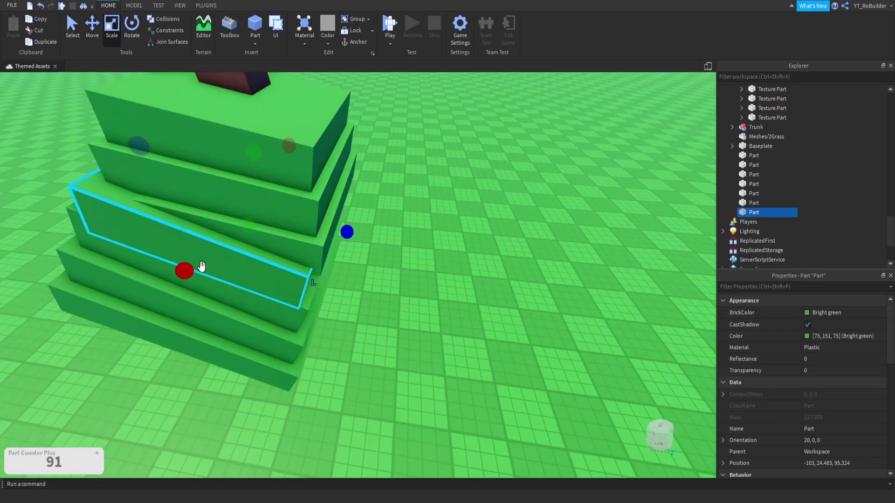
left_click_drag(186, 270, 194, 265, "ctrl")
Rotate the gap-filling slab to an orientation of 15, 0, 0.
right_click_drag(205, 263, 237, 229)
left_click(126, 29)
left_click_drag(347, 202, 342, 196)
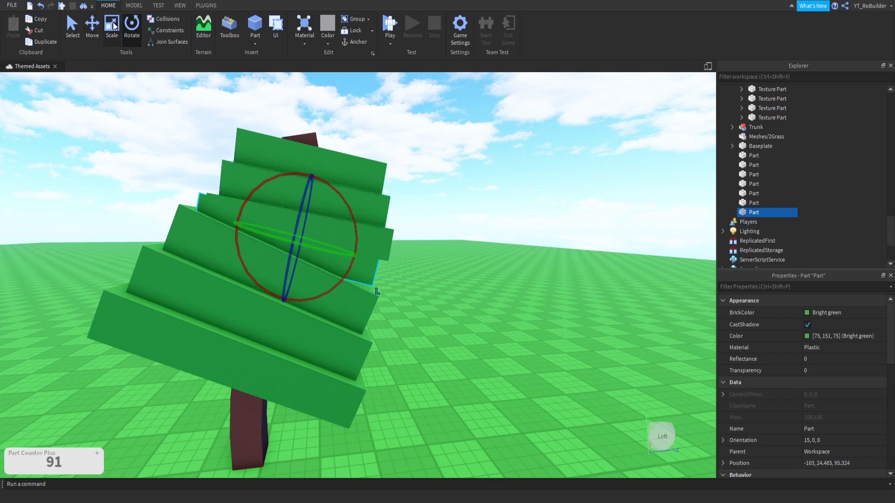
left_click(112, 26)
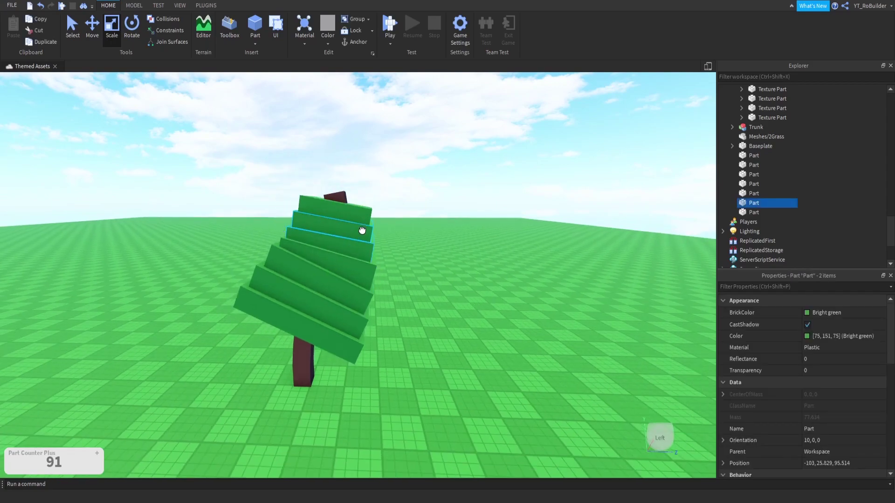
Duplicate the top three tiers, tilt the copies to -5 degrees above the trunk's end, and widen the lowest copy.
key("ctrl+d")
key("ctrl+4")
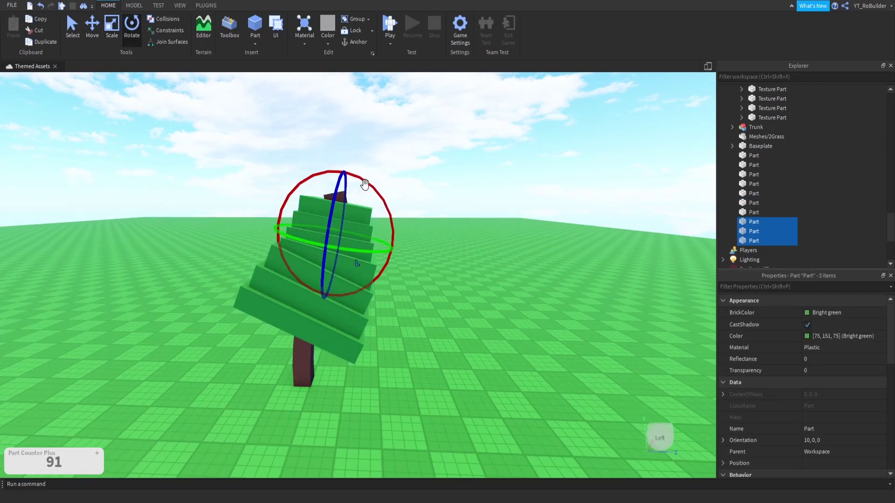
left_click_drag(365, 184, 328, 117)
left_click(92, 28)
scroll(352, 152, "up", 1)
right_click_drag(352, 159, 370, 238)
left_click(362, 275)
left_click(112, 30)
left_click_drag(340, 287, 340, 296)
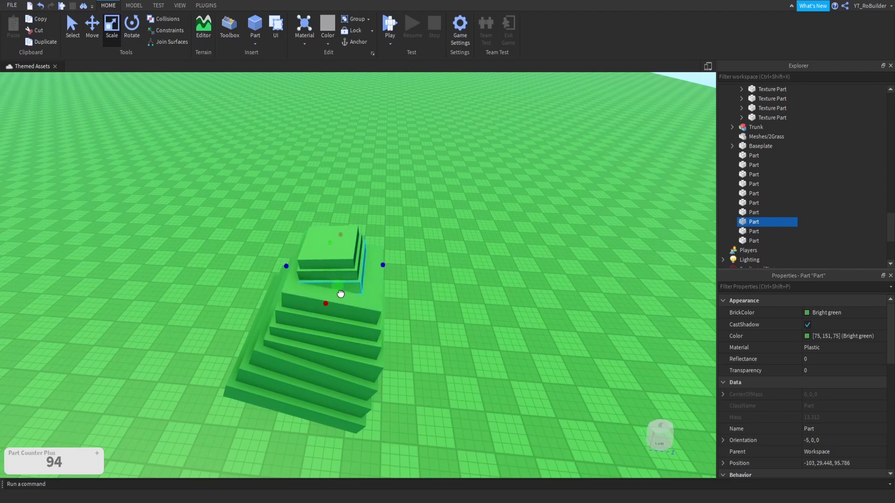
Select the trunk and all the green slabs and group them into one model.
left_click(382, 355)
right_click_drag(379, 358, 378, 358)
key("s")
key("a")
right_click_drag(376, 301, 377, 301)
key("w")
key("s")
left_click_drag(250, 179, 383, 323)
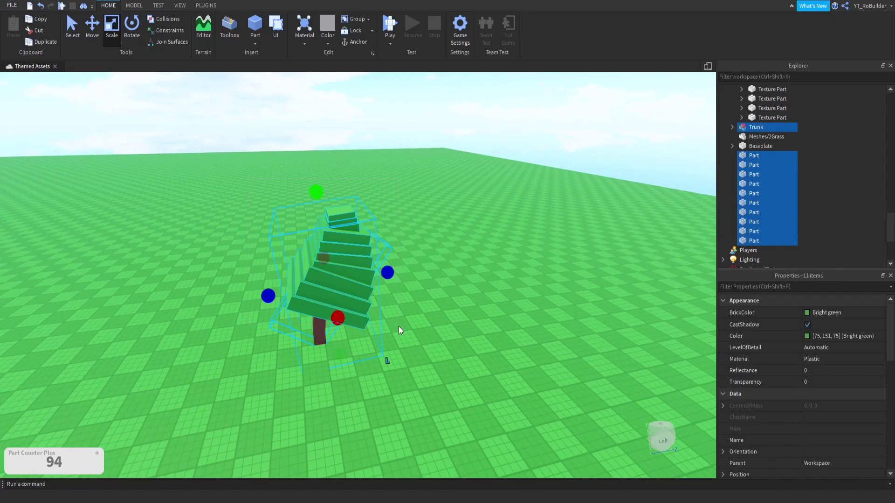
key("ctrl+g")
Shrink the topmost slab and enlarge the third slab from the top so the treetop tapers in steps.
scroll(470, 337, "up", 6)
left_click(468, 339)
key("w")
right_click_drag(465, 339, 466, 340)
key("s")
right_click_drag(411, 299, 382, 289)
key("s")
key("w")
left_click(305, 317)
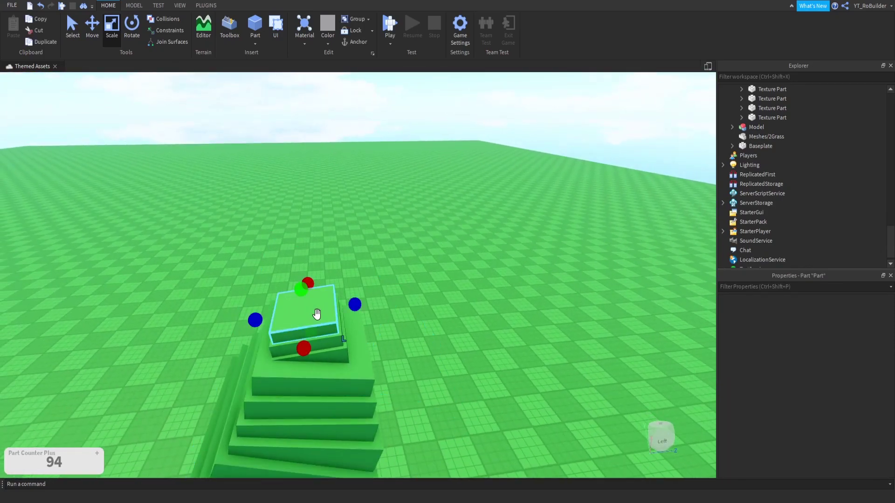
left_click_drag(307, 345, 306, 339)
left_click(345, 350)
left_click_drag(363, 329, 366, 326)
left_click_drag(309, 382, 308, 391)
left_click(484, 337)
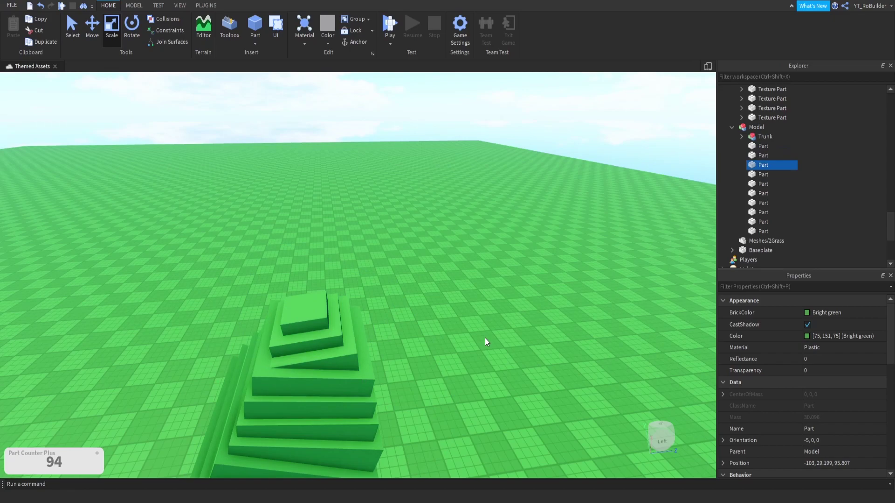
Rotate the top three slabs together to a level orientation of 0, 0, 0 and shift them sideways over the tier below.
key("w")
right_click_drag(469, 369, 469, 369)
key("s")
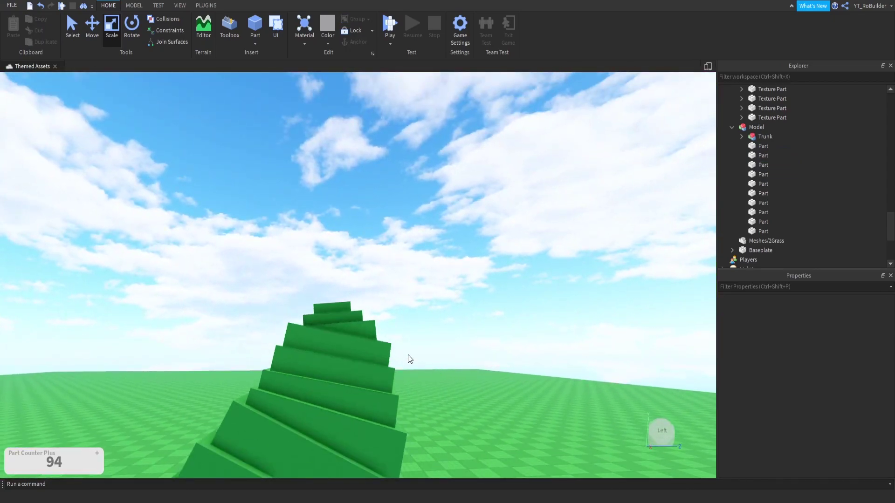
right_click_drag(408, 359, 393, 336)
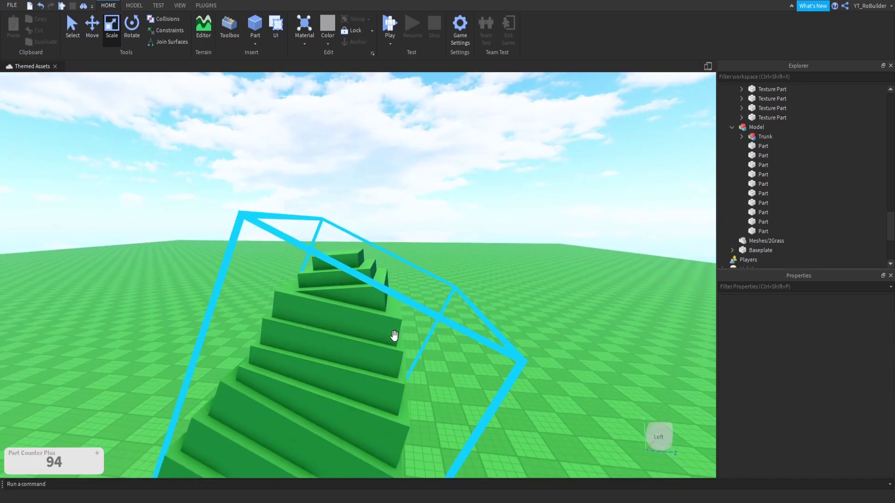
left_click(381, 304)
left_click(359, 275, "ctrl")
left_click(341, 260, "ctrl")
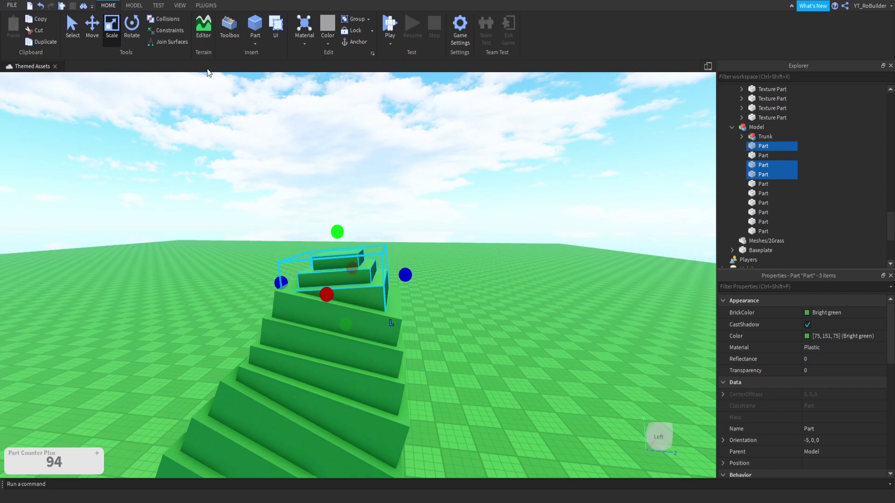
left_click(132, 26)
left_click_drag(385, 233, 341, 207)
left_click(92, 25)
left_click_drag(417, 279, 425, 268)
left_click(454, 219)
Examine the treetop's tiers up close and the whole tree from a distance for gaps and even tapering.
right_click_drag(368, 286, 379, 296)
key("a")
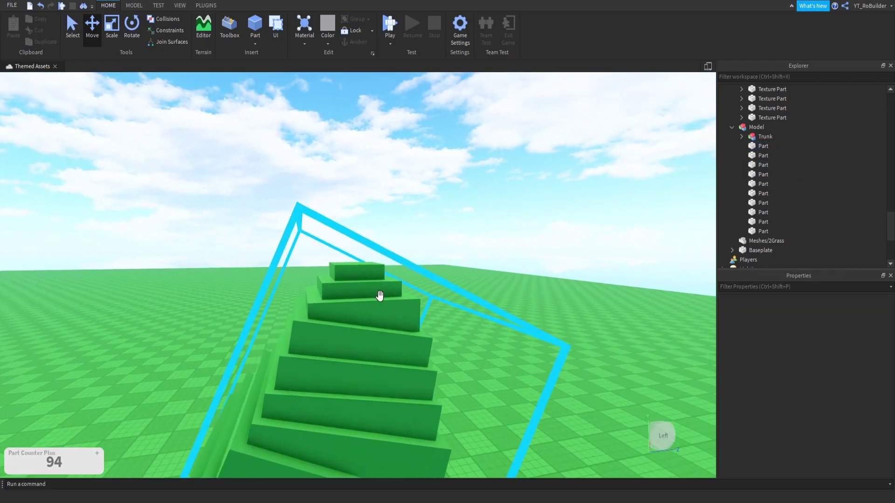
key("w")
left_click(399, 326)
left_click(112, 26)
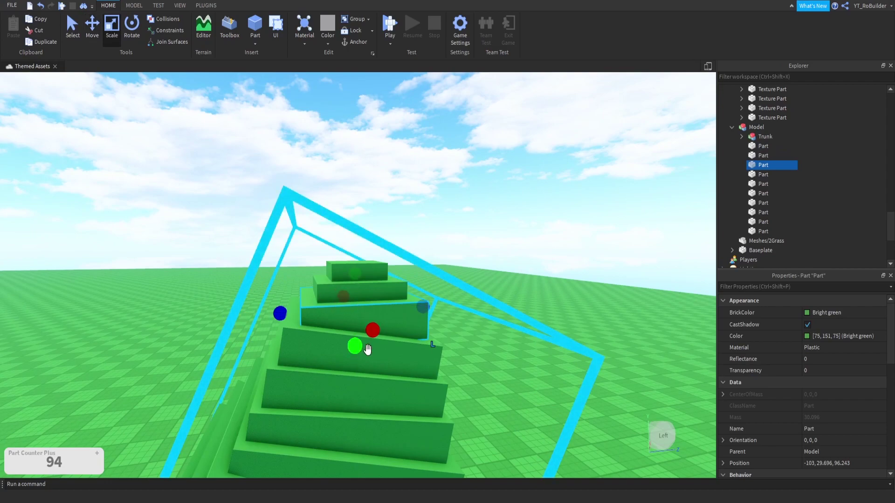
left_click(480, 303)
key("s")
right_click_drag(479, 299, 461, 311)
key("w")
scroll(463, 312, "down", 5)
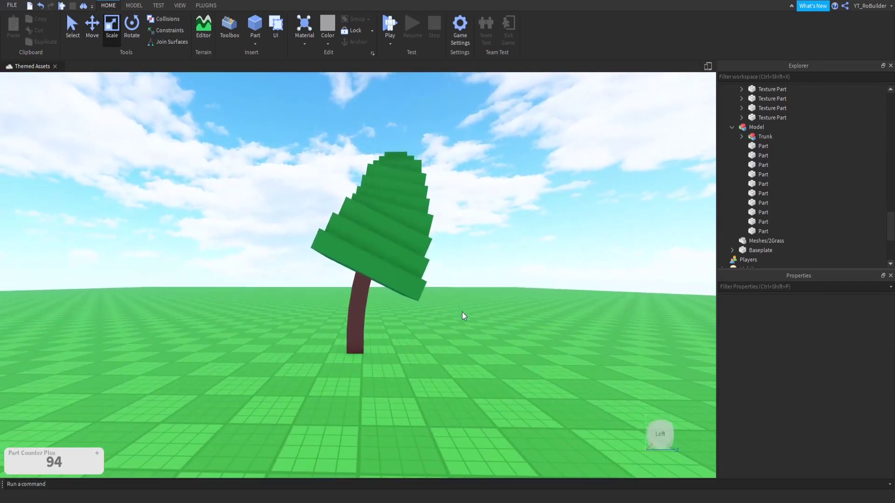
scroll(463, 311, "up", 6)
scroll(462, 312, "down", 4)
scroll(462, 311, "down", 5)
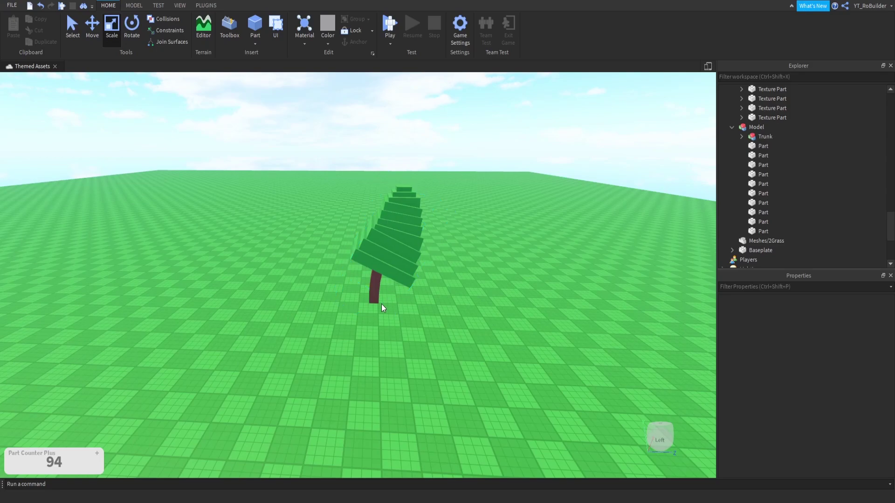
Insert a block part on the open ground near the tree and scale it into a tall, thin square post.
right_click_drag(365, 306, 279, 58)
key("w")
left_click(255, 23)
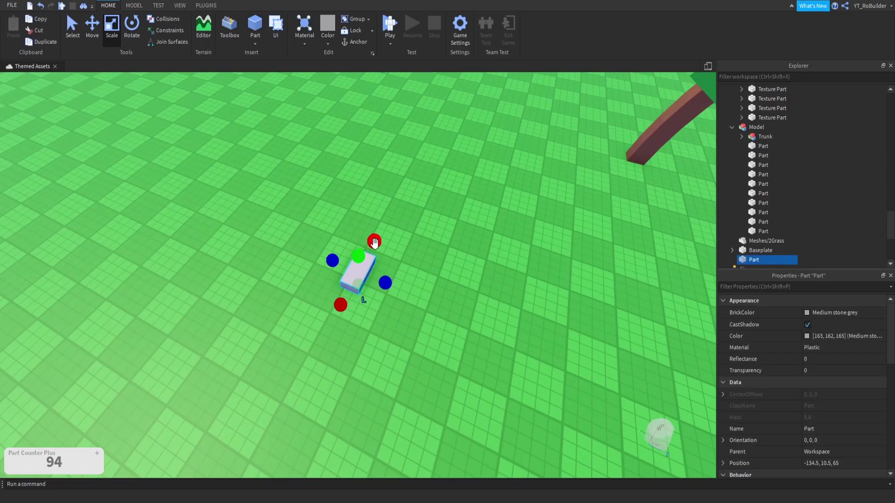
left_click_drag(374, 242, 369, 248)
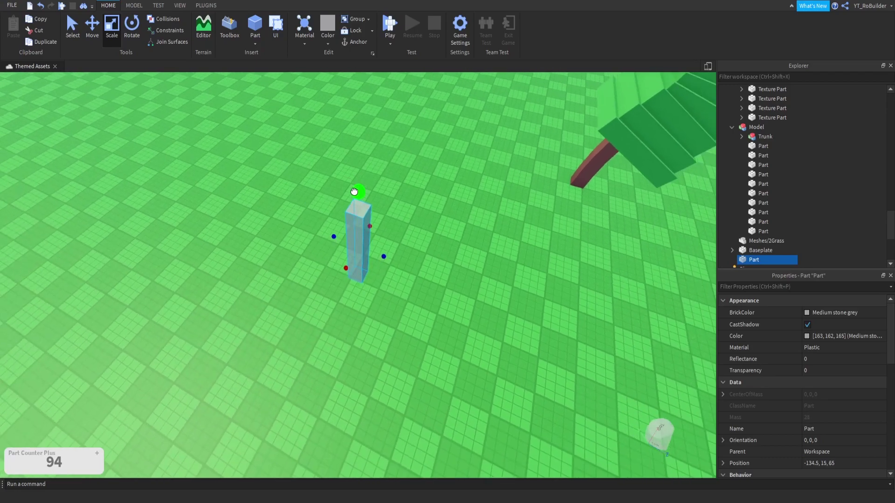
left_click_drag(357, 181, 358, 179)
Insert a sphere, enlarge it into a big ball of foliage, and centre it on top of the post.
left_click(255, 42)
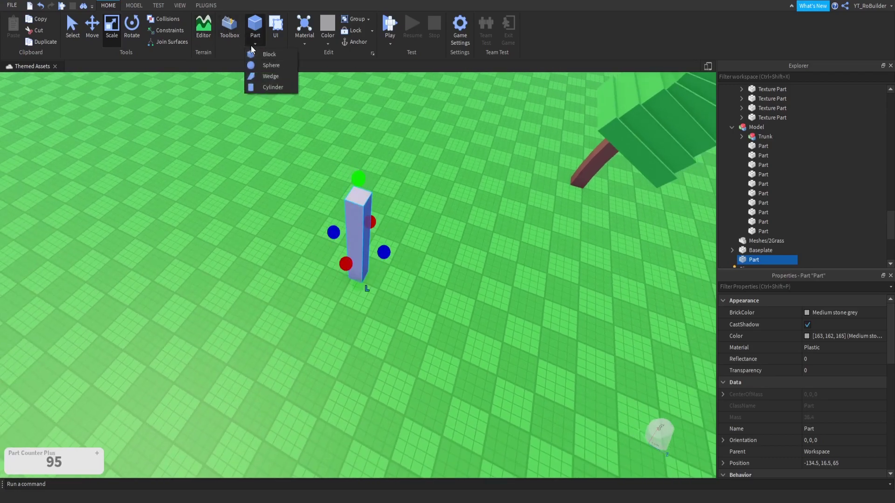
left_click(265, 67)
left_click_drag(360, 212, 359, 138)
right_click_drag(354, 245, 355, 245)
left_click(92, 27)
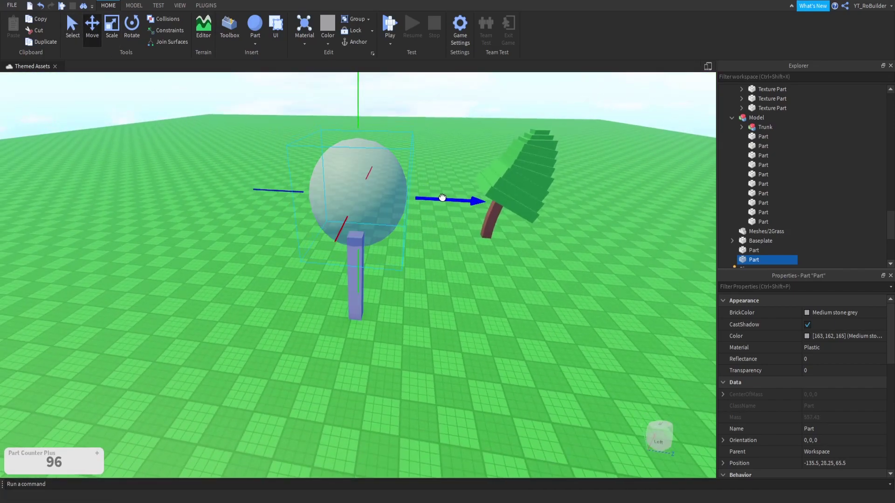
left_click_drag(444, 198, 438, 196)
Select the sphere and post together and move them closer to the layered tree.
left_click(360, 315, "ctrl")
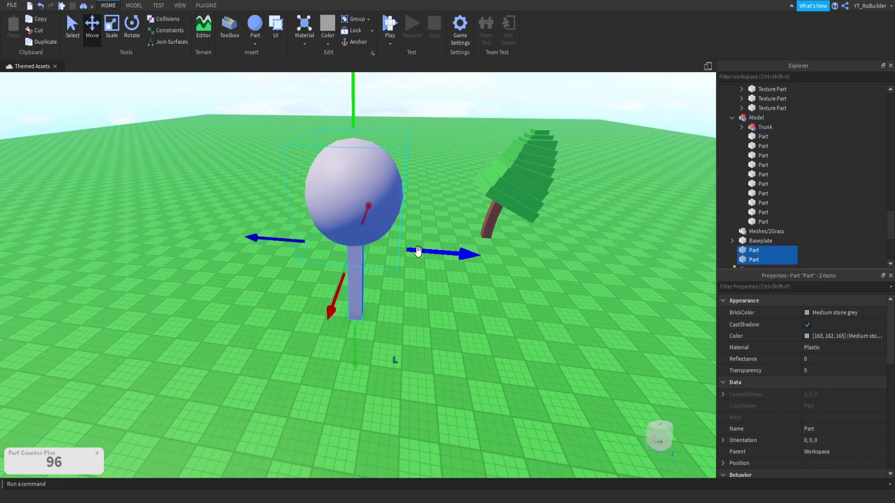
left_click_drag(418, 251, 467, 246)
right_click_drag(447, 243, 440, 240)
scroll(439, 240, "down", 5)
left_click_drag(374, 194, 310, 175)
left_click(391, 246)
scroll(396, 250, "up", 4)
right_click_drag(396, 250, 378, 221)
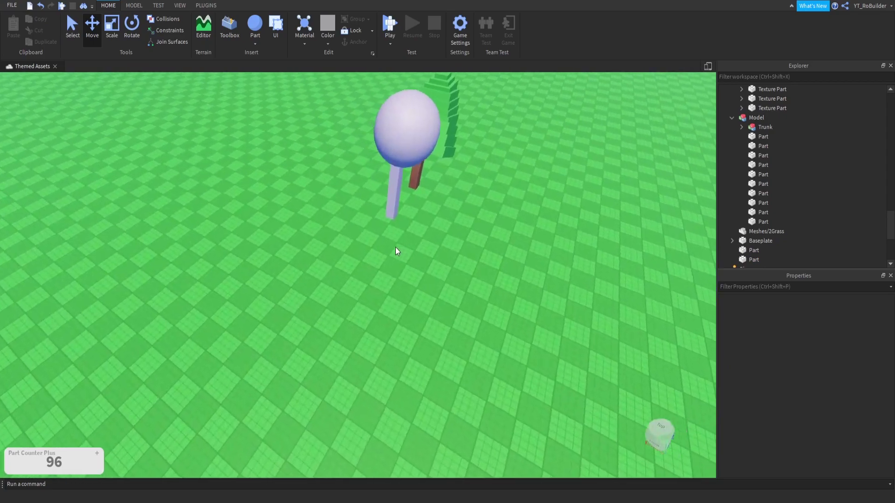
Copy the post's position onto the sphere and raise the sphere to -102.5, 24, 79 so it sits centred atop the post.
left_click(377, 222)
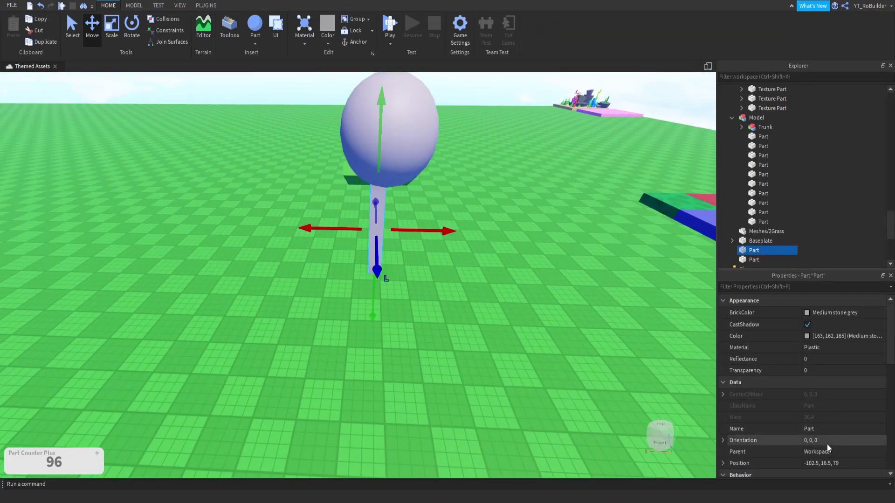
left_click(822, 464)
key("ctrl+c")
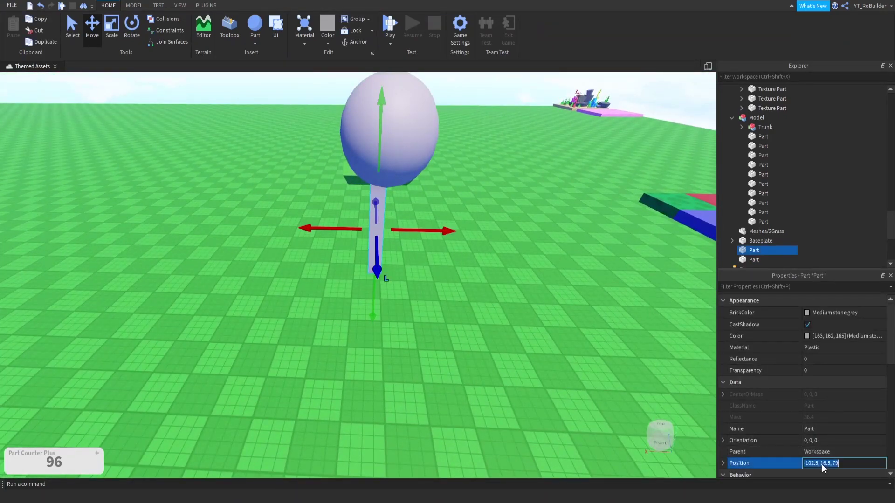
left_click(431, 144)
left_click(827, 463)
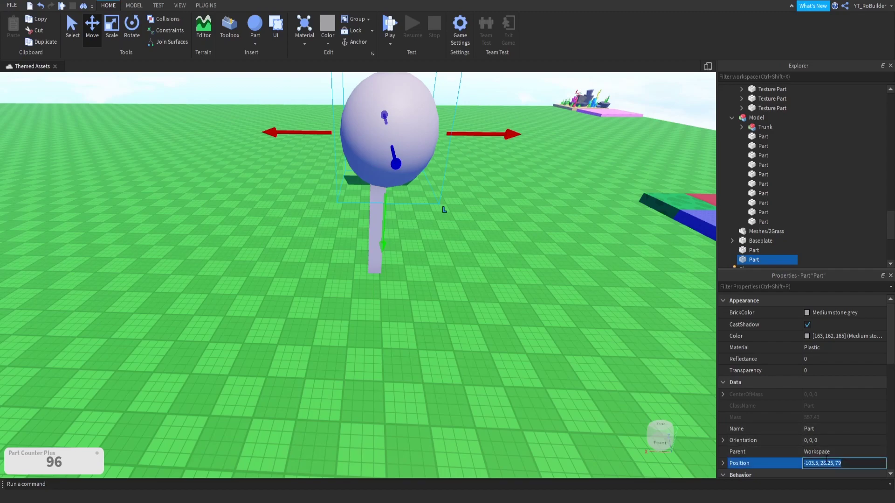
key("ctrl+v")
key("Return")
left_click_drag(377, 189, 377, 138)
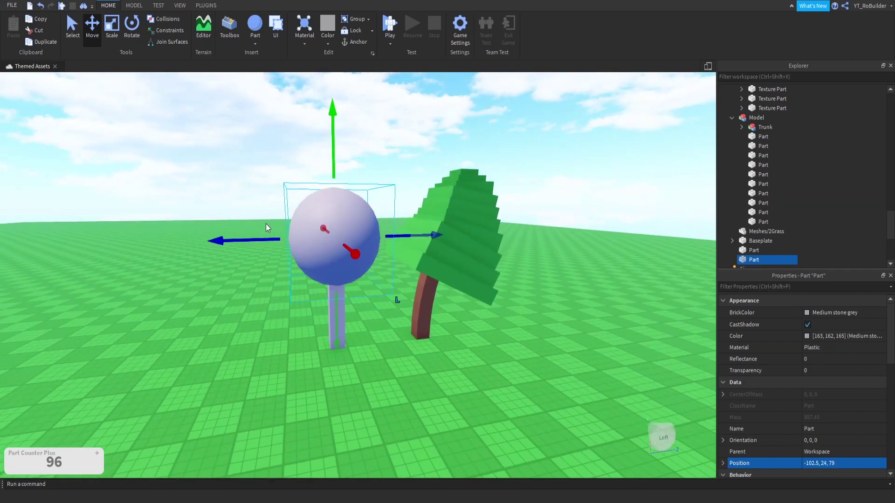
left_click(226, 344)
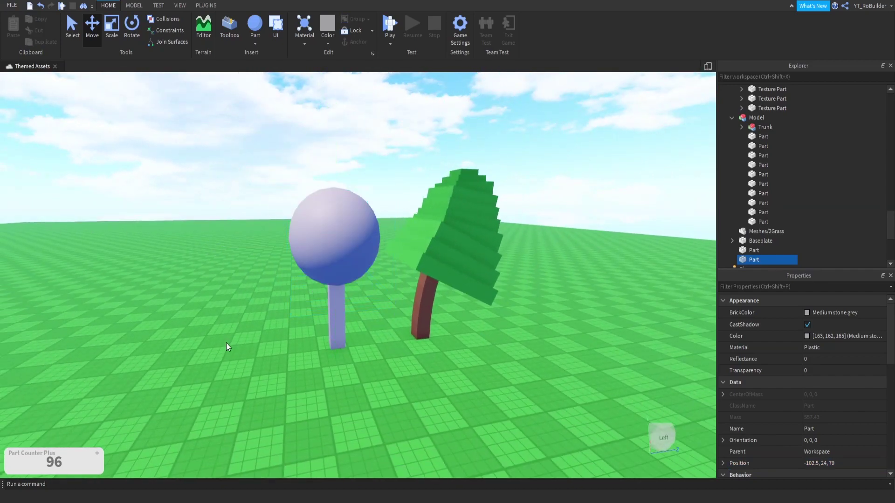
Colour the straight post Brown and its foliage sphere Forest green.
left_click(339, 312)
left_click(848, 315)
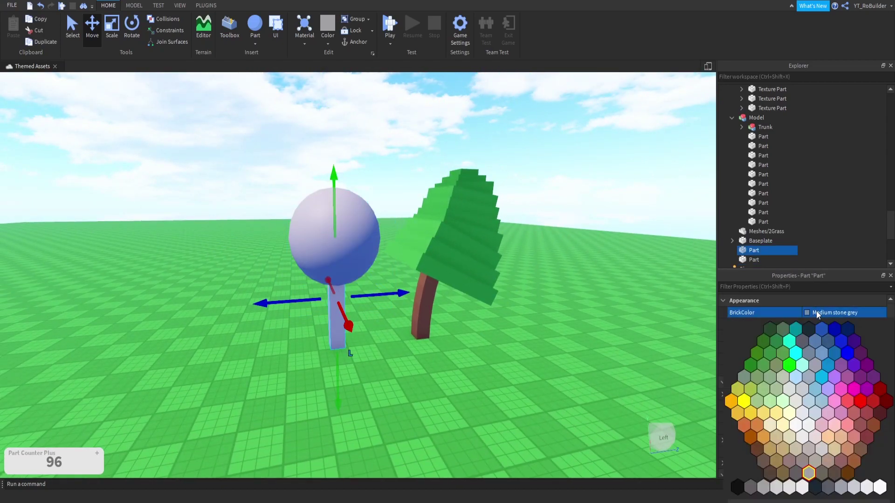
left_click(860, 457)
left_click(375, 250)
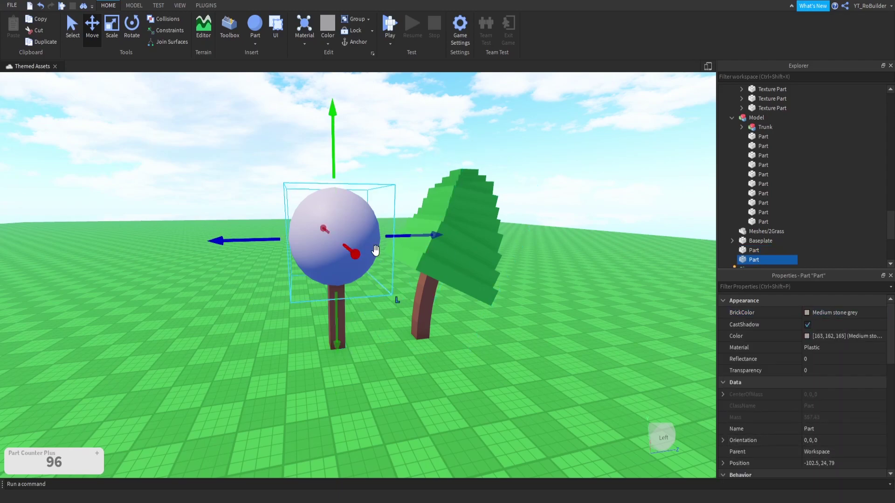
left_click(800, 312)
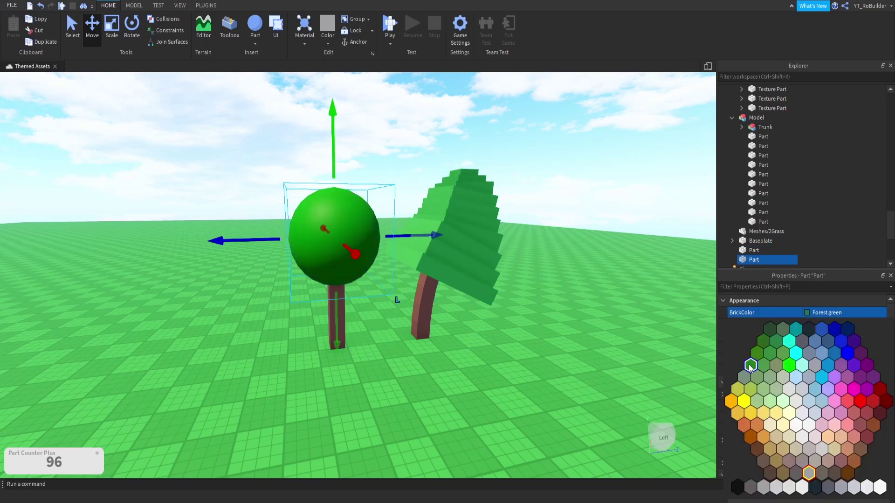
left_click(750, 367)
left_click(557, 286)
Select all ten foliage slabs of the layered tree and recolour them Forest green to match the sphere.
left_click(442, 274)
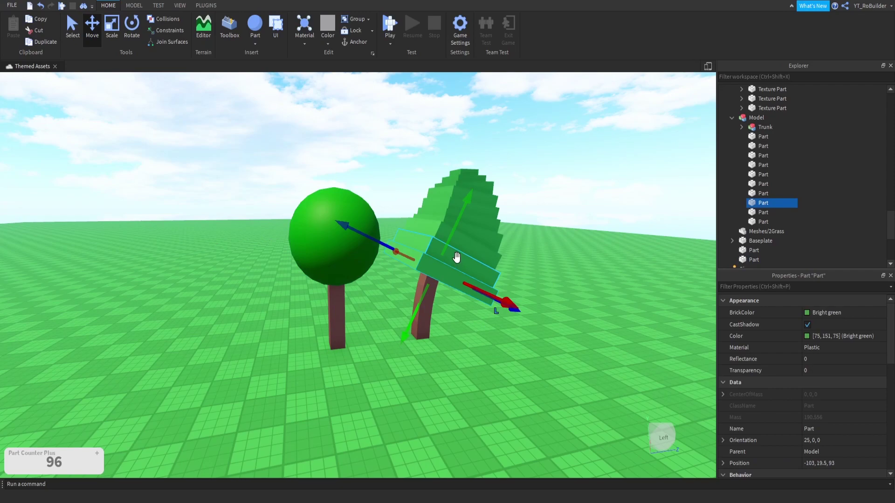
left_click(455, 257, "ctrl")
left_click(469, 246, "ctrl")
left_click(481, 234, "ctrl")
left_click(488, 223, "ctrl")
left_click(490, 211, "ctrl")
left_click(486, 198, "ctrl")
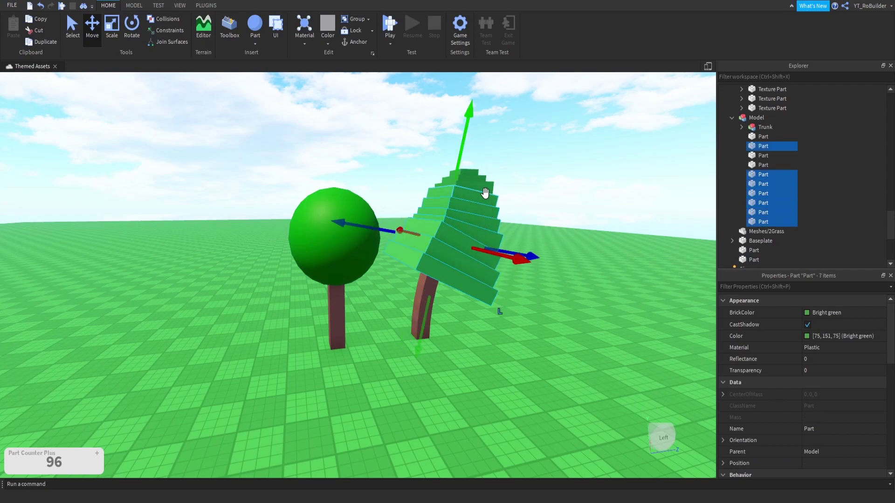
left_click(482, 187, "ctrl")
left_click(466, 173, "ctrl")
left_click(464, 171, "ctrl")
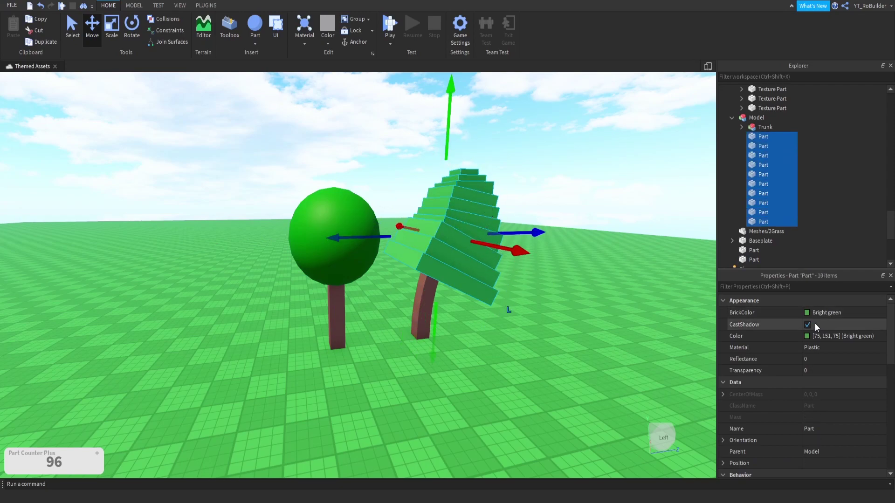
left_click(787, 314)
left_click(750, 366)
left_click(605, 333)
scroll(578, 324, "up", 5)
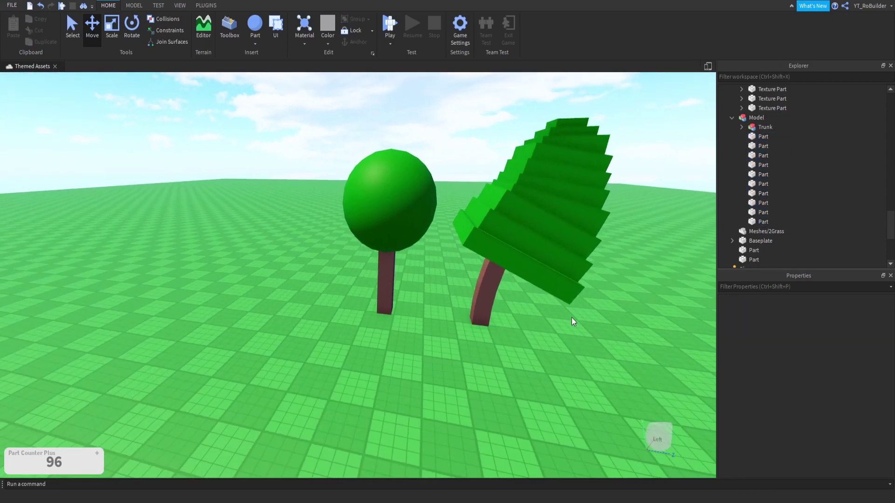
Duplicate the brown post and move the copy to open ground on the sphere tree's far side, at -102.5, 16.5, 44.5.
right_click_drag(447, 295, 422, 271)
key("a")
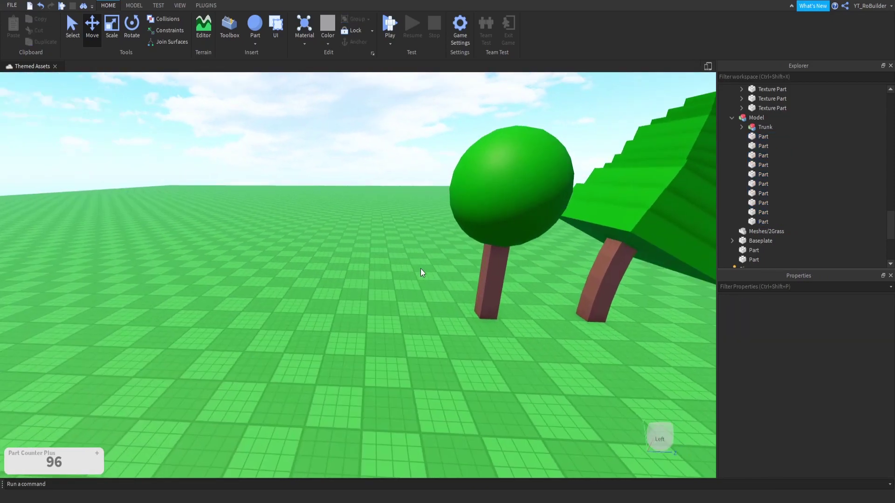
left_click(491, 293)
key("ctrl+d")
left_click_drag(461, 260, 306, 258)
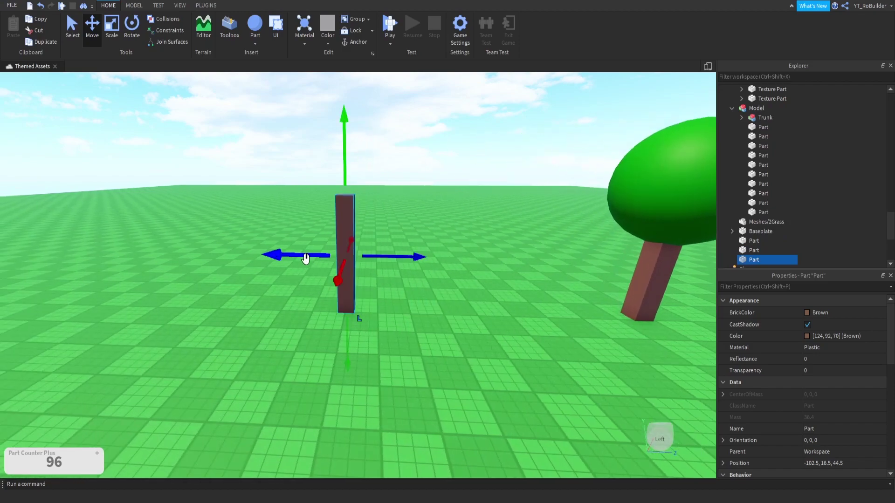
Scale the copied post down from its top end into a short trunk stub.
left_click(112, 26)
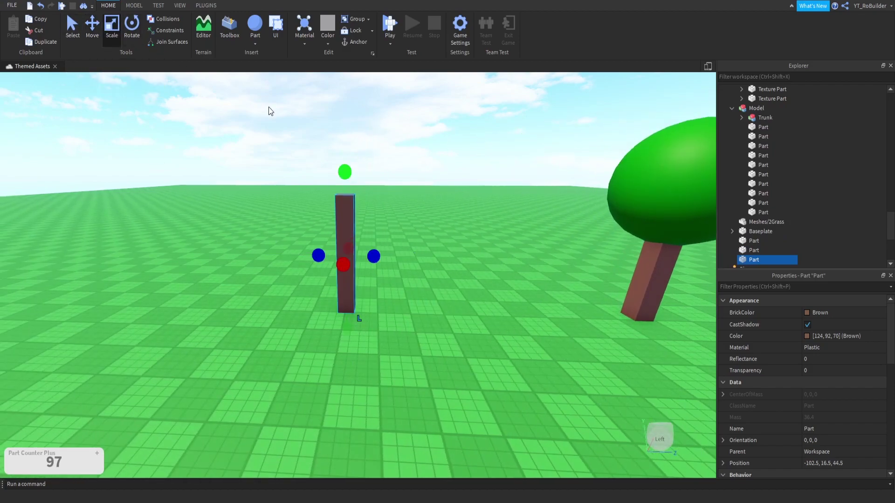
left_click_drag(342, 155, 343, 129)
scroll(336, 187, "up", 4)
scroll(337, 206, "down", 4)
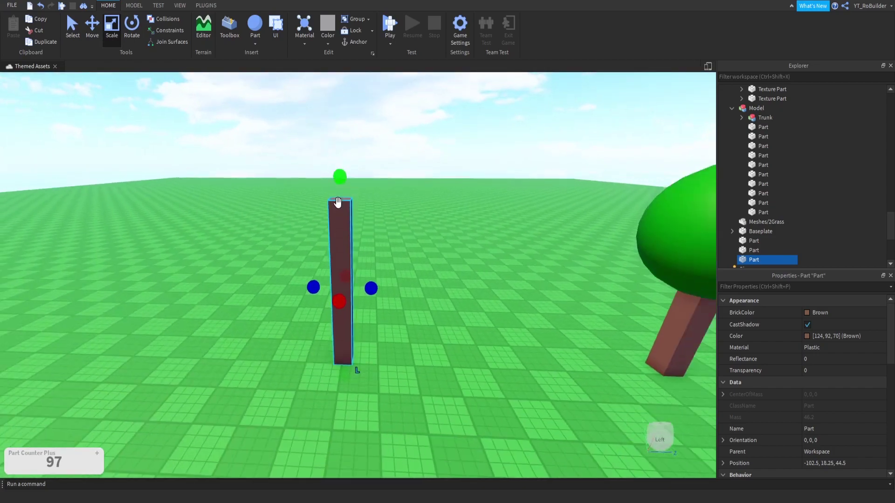
left_click_drag(343, 188, 349, 277)
With Archimedes, render a segment bent 30 degrees from the stub's top and another bent -10 degrees beyond it.
left_click(206, 6)
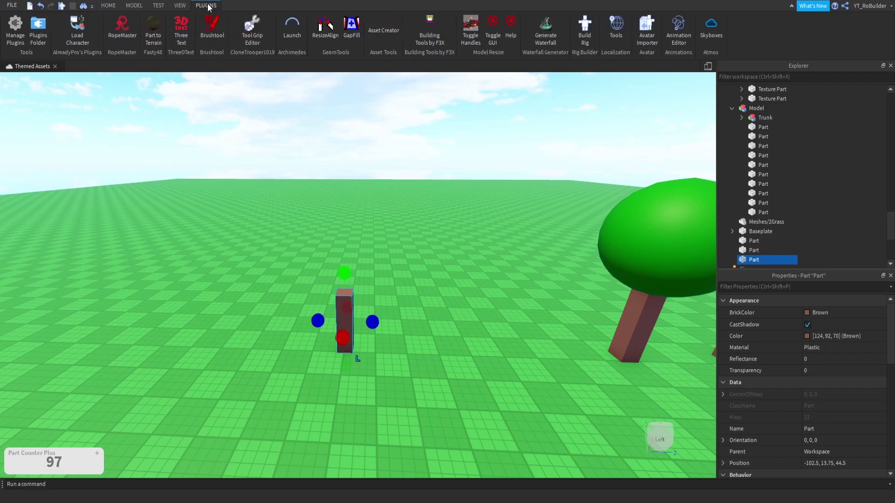
left_click(286, 29)
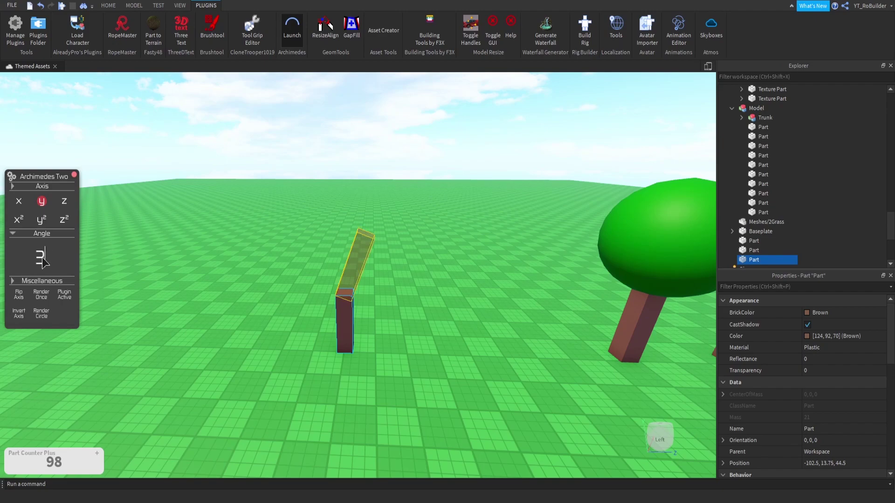
left_click(41, 294)
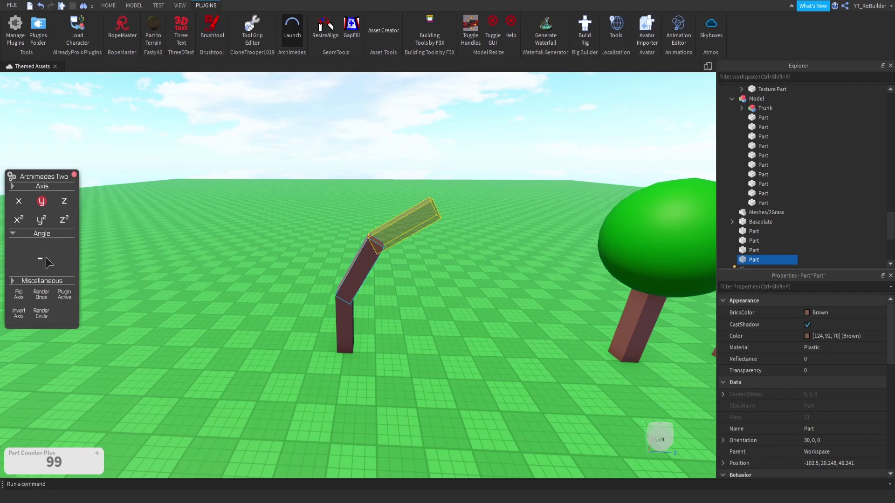
key("Return")
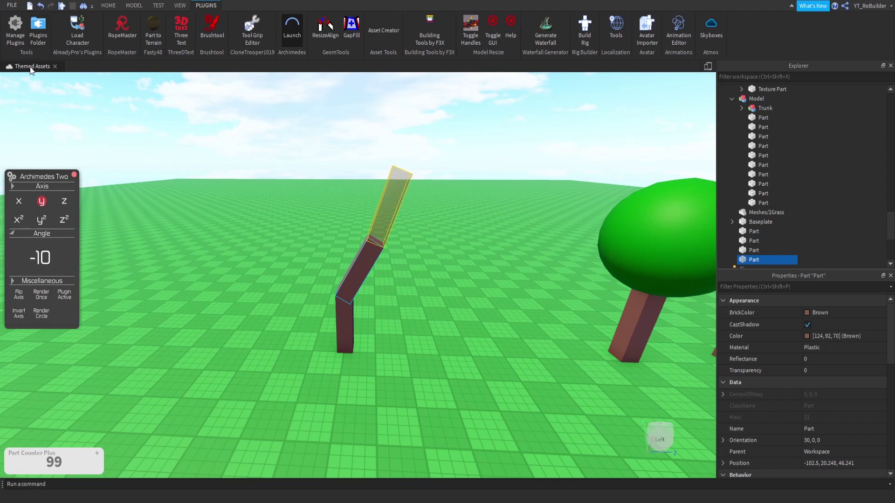
left_click(41, 294)
Shorten the branch's uppermost segment from its free end.
left_click(108, 6)
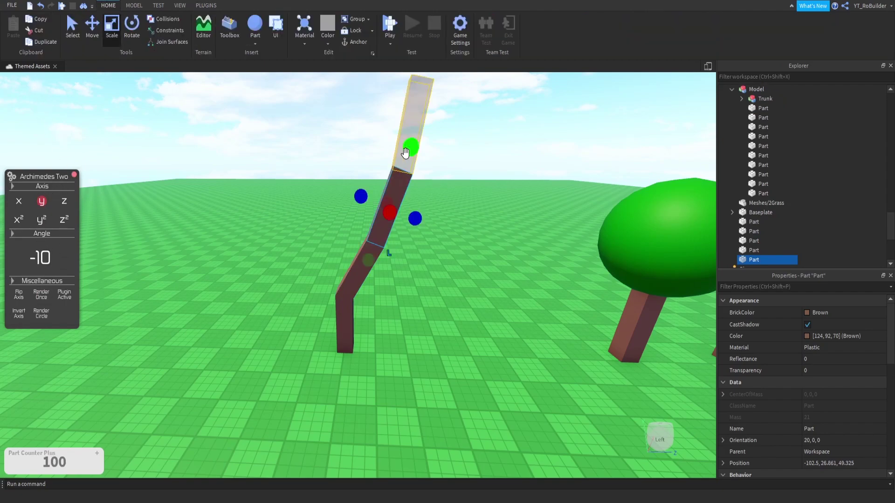
left_click_drag(410, 150, 396, 193)
left_click(374, 339)
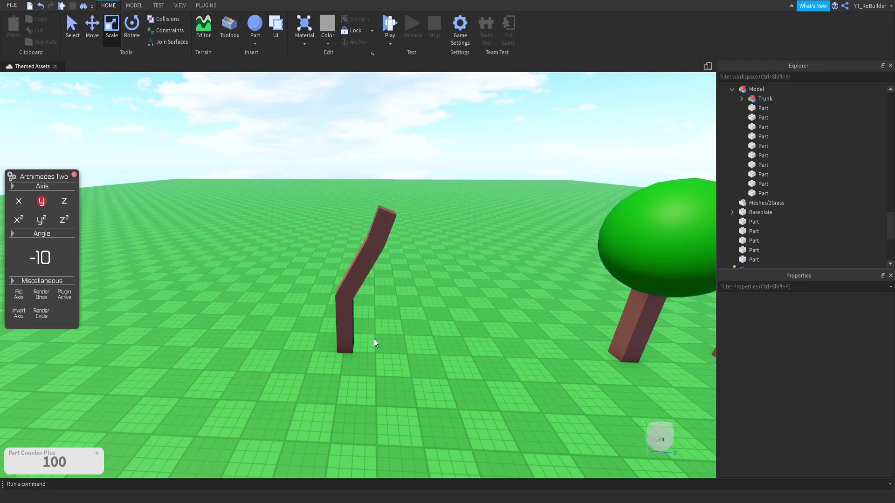
Stretch the vertical base piece upward into a tall trunk rising well above the angled branch, and close Archimedes.
left_click(345, 322)
left_click_drag(344, 270, 348, 128)
right_click_drag(354, 216, 354, 205)
scroll(353, 216, "down", 3)
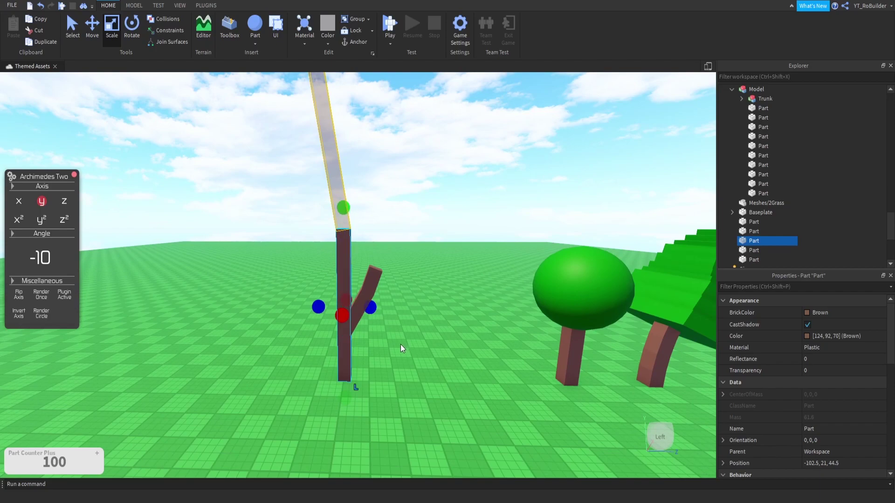
left_click_drag(344, 208, 342, 186)
right_click_drag(378, 227, 372, 230)
scroll(378, 227, "up", 3)
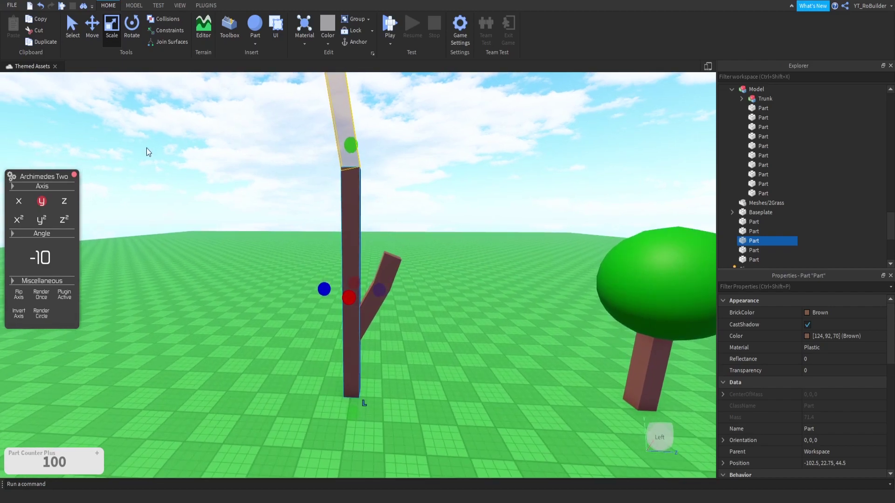
left_click(74, 175)
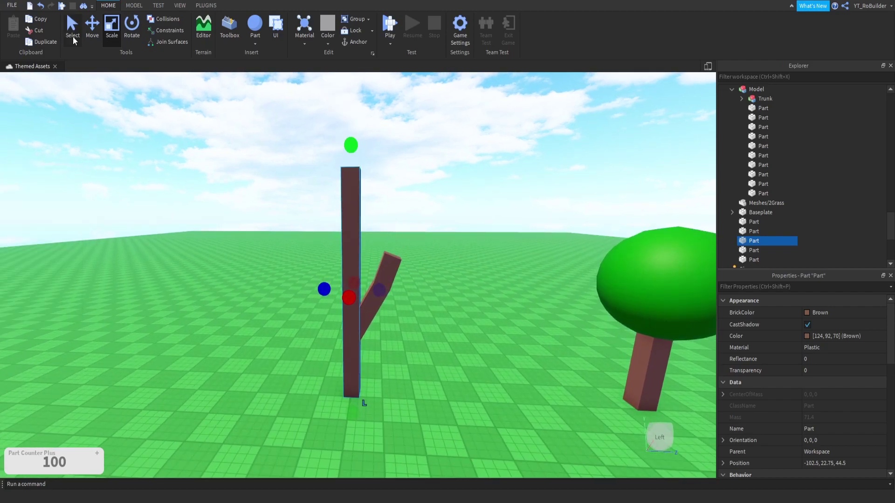
Duplicate the two branch segments together and rotate the copy about the vertical axis to face the opposite way.
left_click(131, 27)
left_click(392, 268)
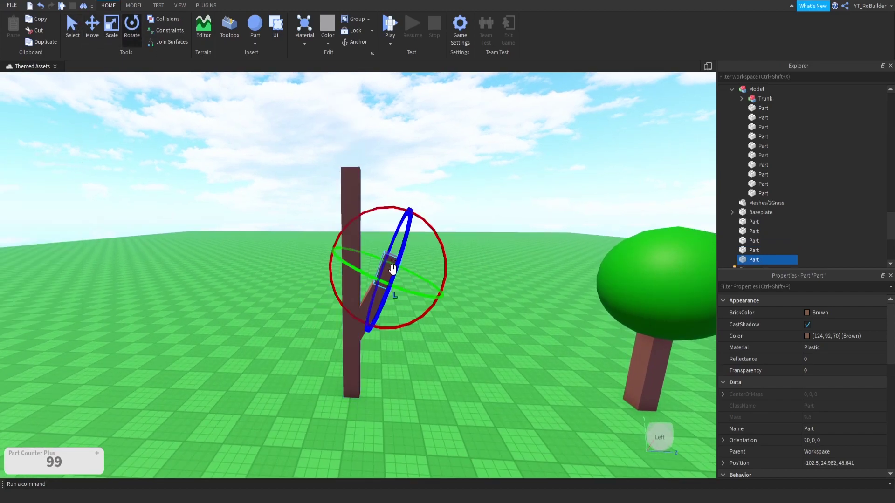
left_click(367, 297, "shift")
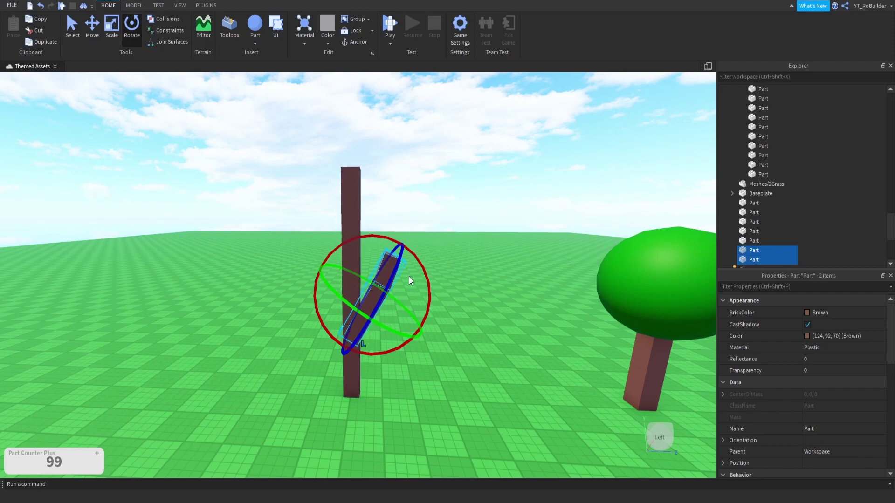
scroll(402, 251, "up", 3)
right_click_drag(402, 252, 403, 250)
key("ctrl+d")
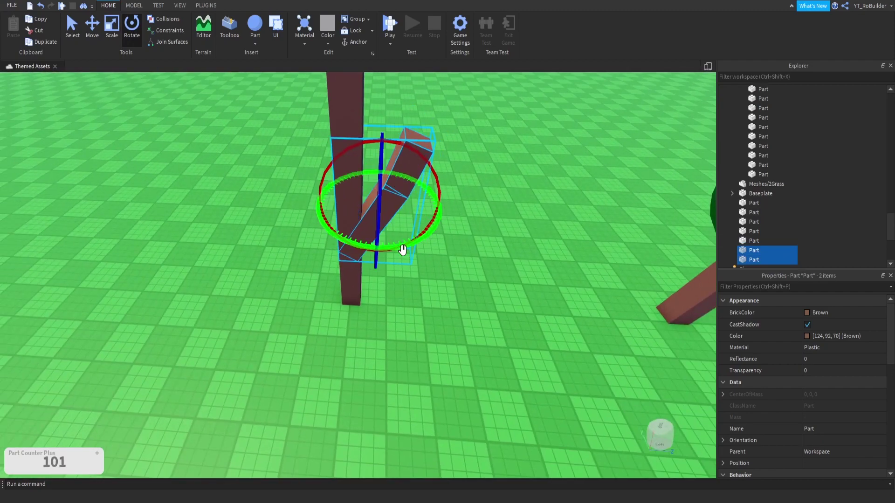
left_click_drag(350, 244, 261, 121)
Move the duplicated branch across to the trunk's opposite side so its lower end meets the trunk.
left_click(100, 22)
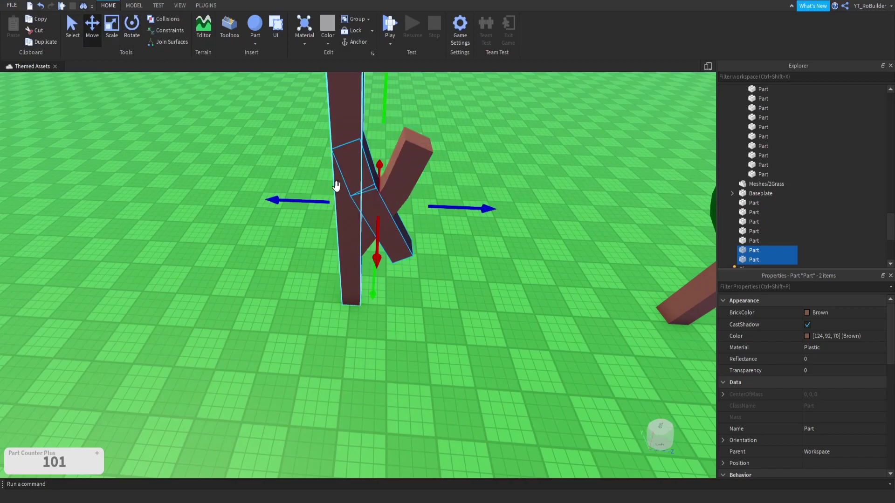
left_click_drag(319, 201, 252, 193)
right_click_drag(279, 212, 300, 215)
scroll(300, 215, "down", 3)
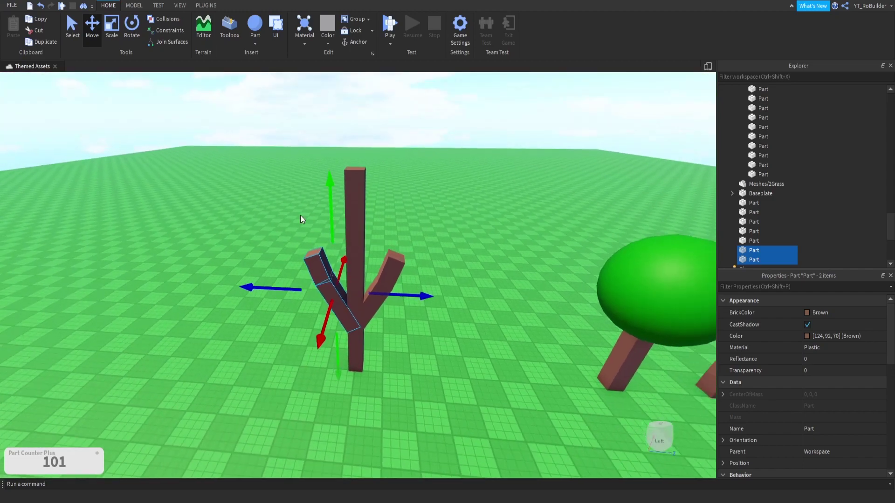
Scale the duplicated branch down slightly and reposition it near the trunk's top, with its lower end embedded in the trunk.
left_click(112, 25)
left_click_drag(336, 234, 323, 244)
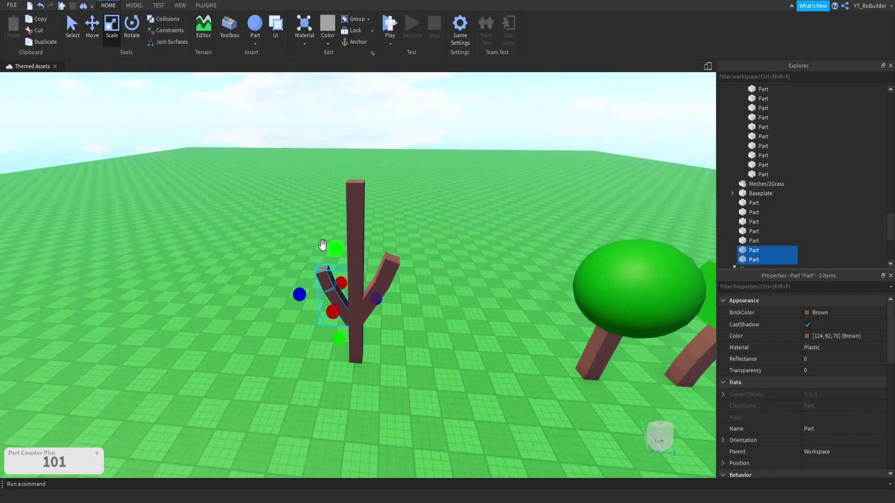
left_click(86, 27)
left_click_drag(330, 212, 342, 107)
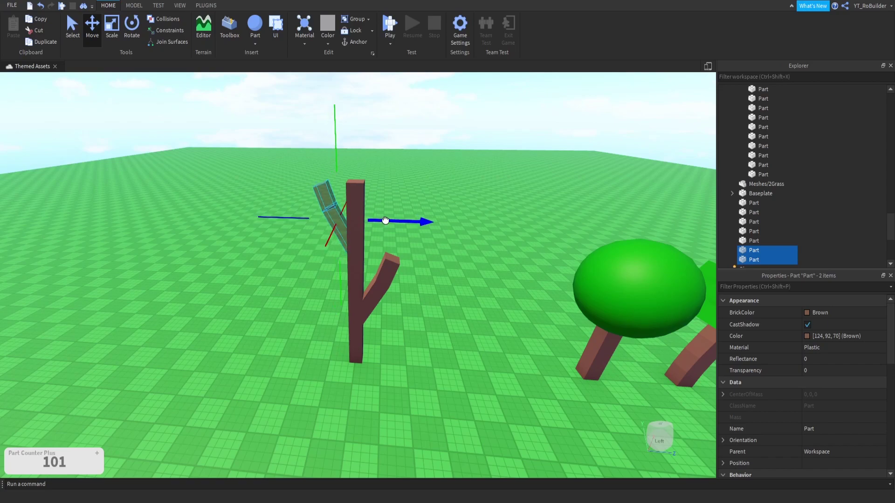
scroll(381, 208, "up", 5)
scroll(373, 214, "up", 2)
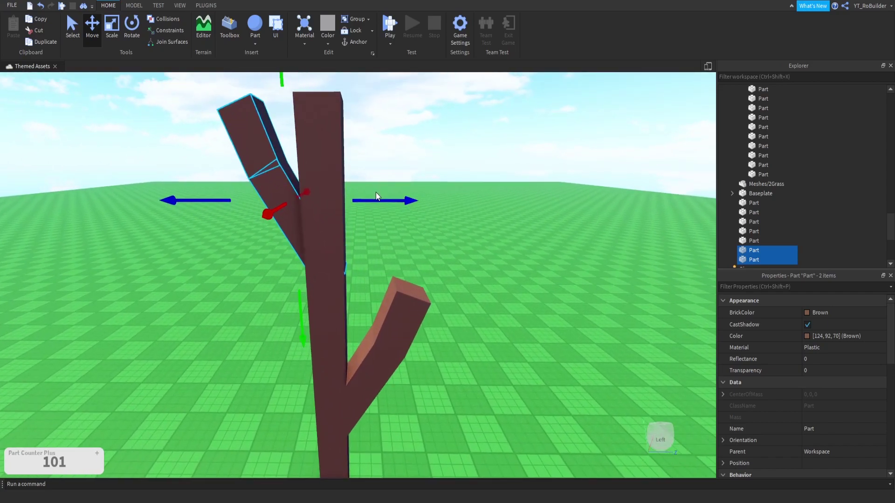
left_click_drag(372, 200, 365, 203)
key("a")
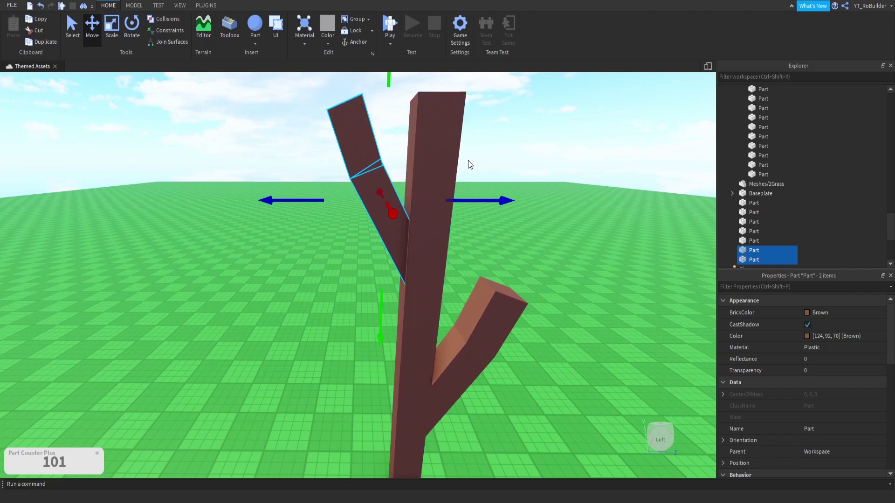
Deselect the branch and examine the forked trunk from several angles alongside the other two trees.
left_click(468, 161)
right_click_drag(447, 180, 447, 180)
scroll(447, 180, "down", 5)
scroll(447, 180, "down", 3)
right_click_drag(451, 229, 451, 229)
scroll(451, 228, "up", 4)
right_click_drag(281, 110, 281, 110)
scroll(281, 110, "down", 2)
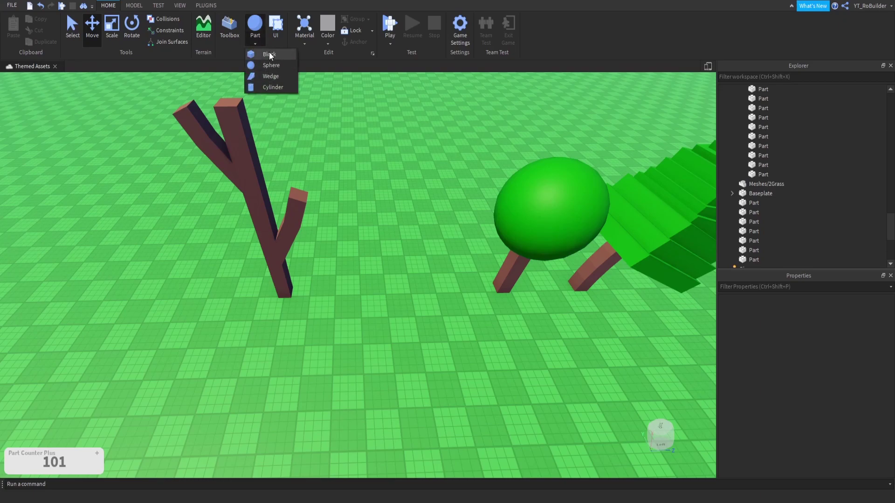
Insert a block part and move it onto the tip of the trunk's lower branch.
left_click(269, 54)
left_click_drag(322, 278, 265, 278)
left_click_drag(290, 236, 287, 152)
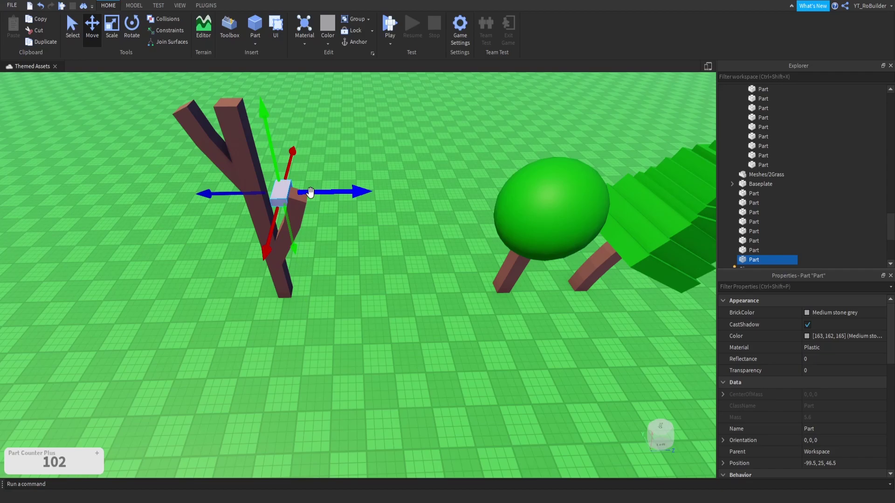
left_click_drag(312, 193, 322, 194)
scroll(315, 197, "up", 4)
right_click_drag(315, 197, 327, 212)
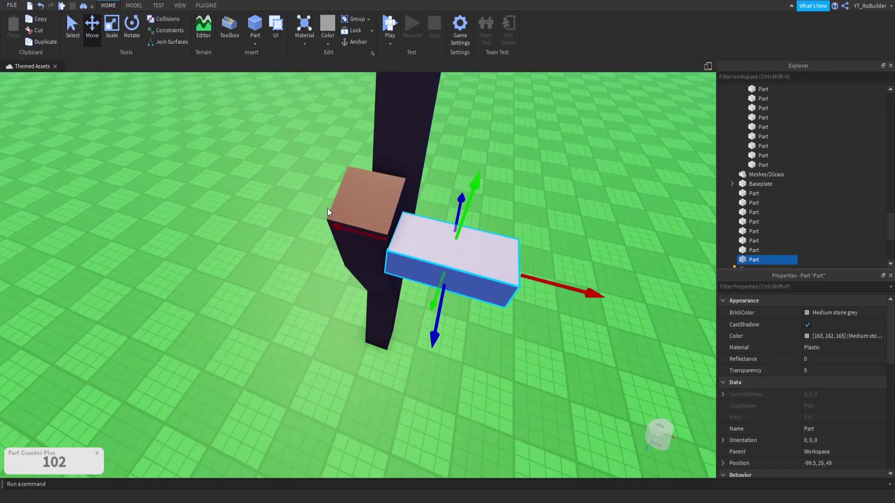
left_click_drag(365, 236, 295, 224)
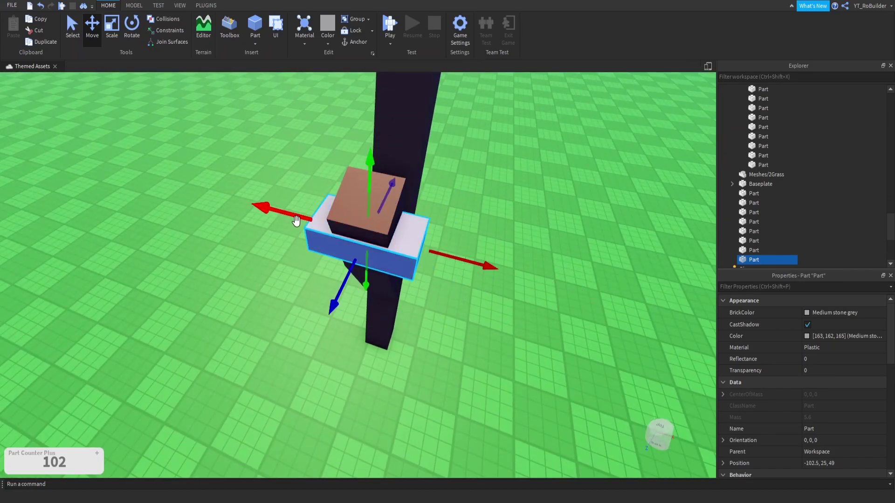
Scale the block into a wider, thicker slab that covers the tip of the lower branch.
left_click(116, 35)
right_click_drag(322, 181, 321, 182)
left_click_drag(387, 222, 413, 230)
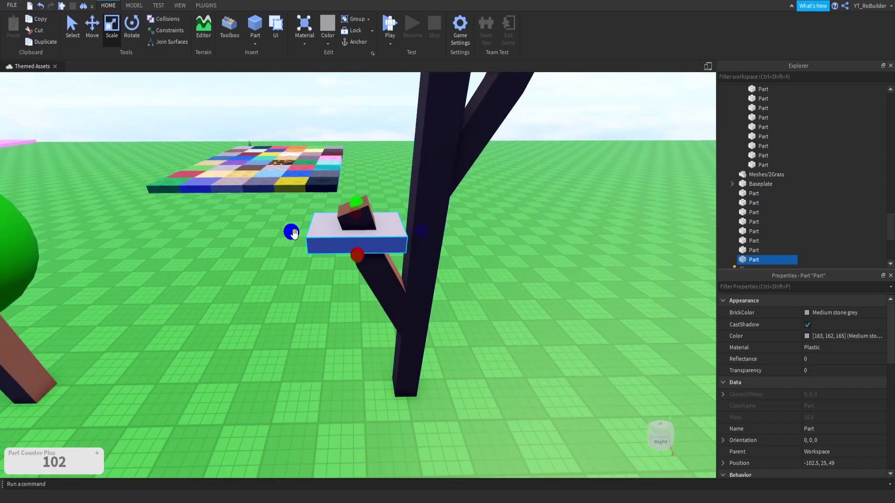
left_click_drag(290, 232, 283, 228)
left_click_drag(353, 188, 353, 171)
right_click_drag(363, 209, 364, 210)
left_click_drag(362, 275, 364, 168)
right_click_drag(373, 202, 336, 239)
left_click_drag(308, 245, 315, 254)
right_click_drag(314, 247, 324, 229)
left_click_drag(369, 195, 355, 200)
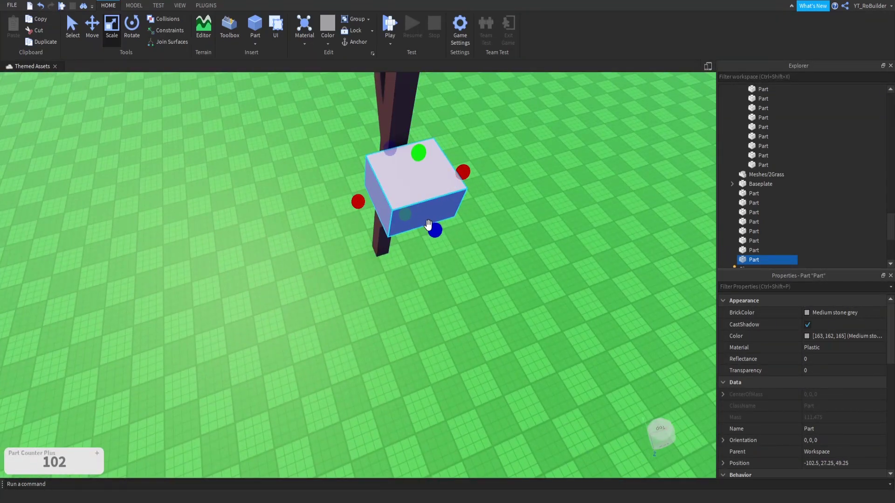
left_click_drag(429, 225, 440, 239)
Set the slab's BrickColor to Forest green.
right_click_drag(379, 247, 379, 259)
scroll(379, 257, "down", 4)
key("a")
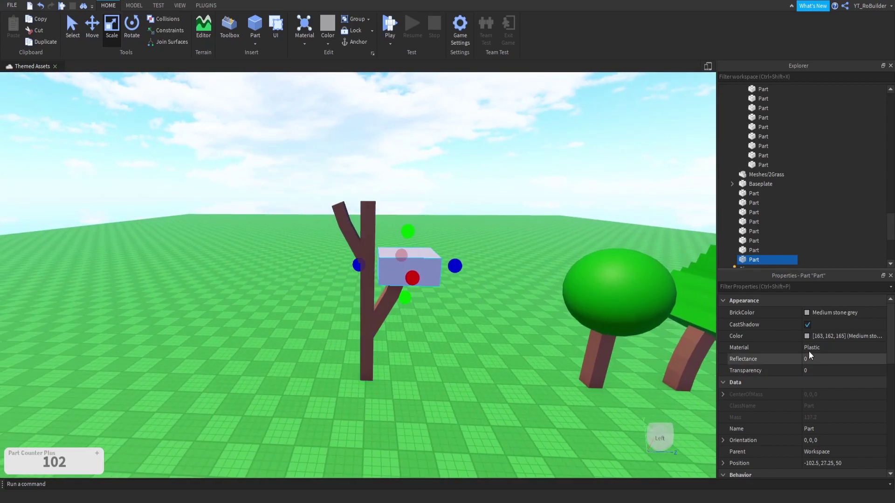
left_click(812, 312)
left_click(806, 314)
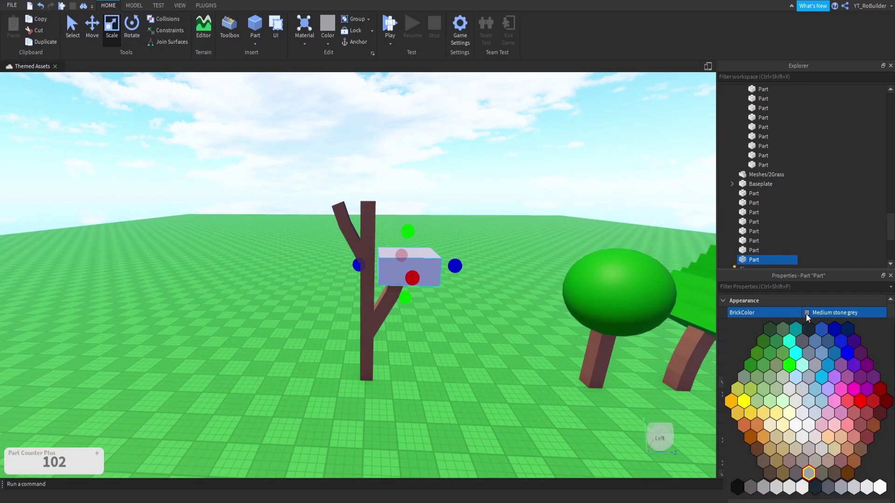
left_click(757, 359)
left_click(428, 263)
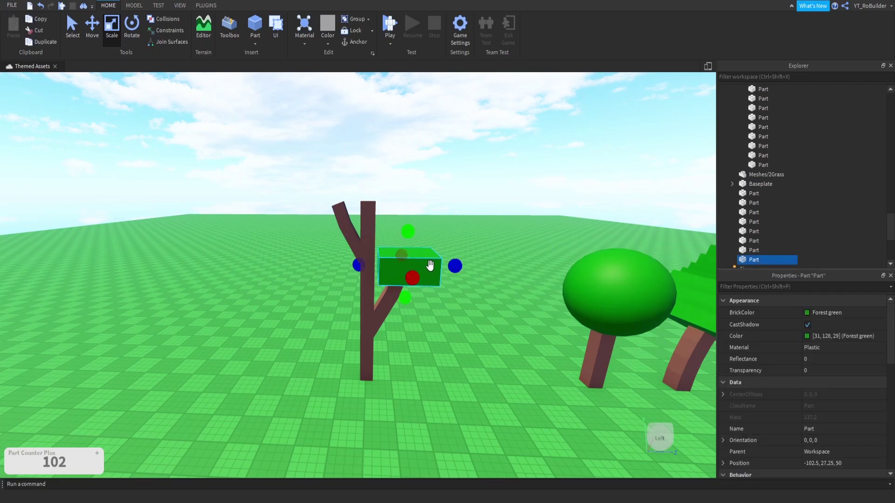
Duplicate the foliage slab, shrink the copy, and place it slightly raised over the slab's side nearest the trunk.
left_click(96, 27)
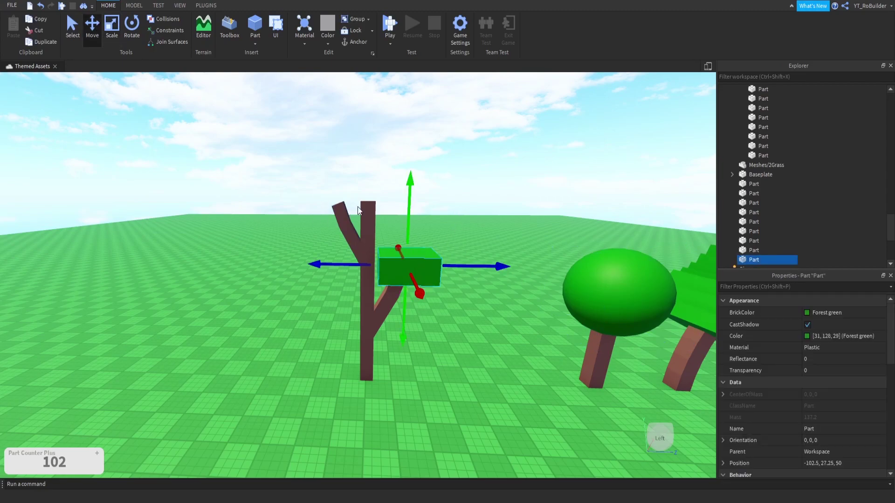
left_click_drag(404, 207, 433, 217)
left_click_drag(458, 247, 424, 245)
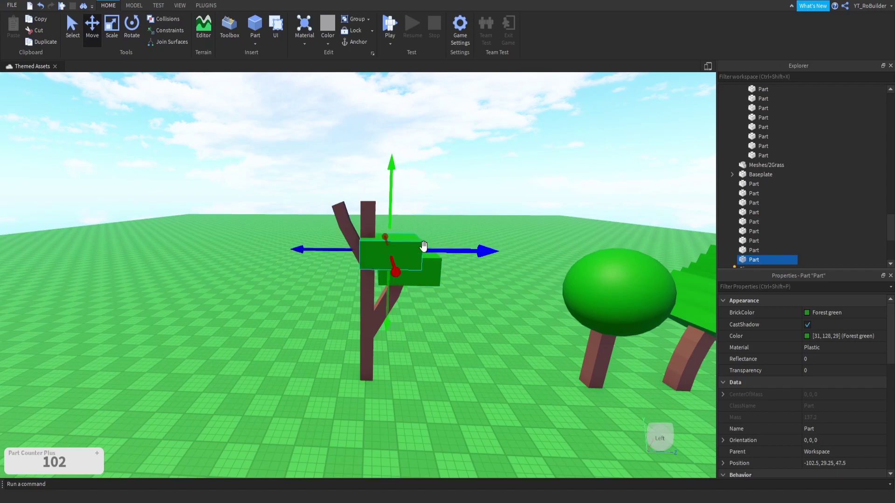
left_click(112, 26)
left_click_drag(391, 216, 387, 222)
left_click(92, 26)
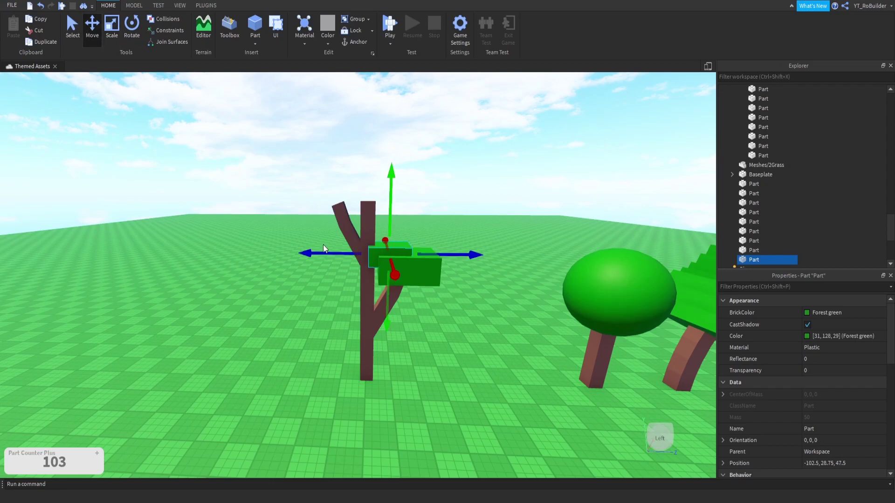
left_click_drag(324, 252, 344, 251)
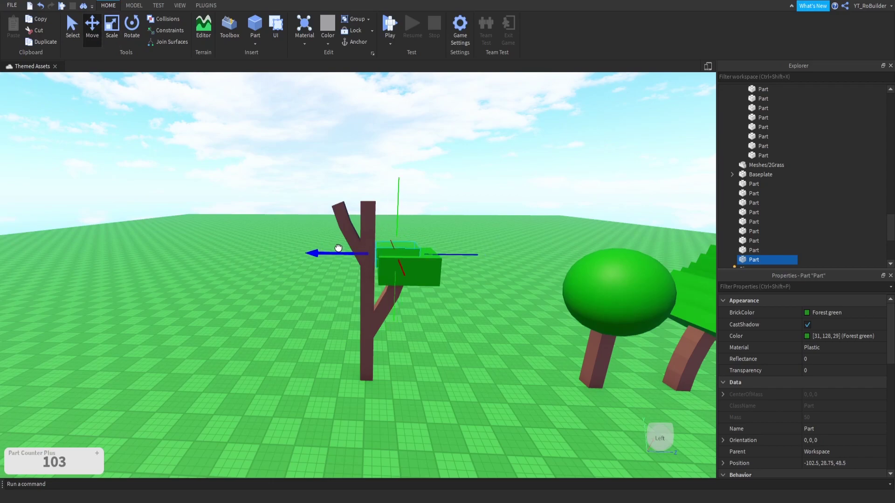
Brighten the small upper foliage block's colour to RGB 39, 156, 35.
left_click(806, 336)
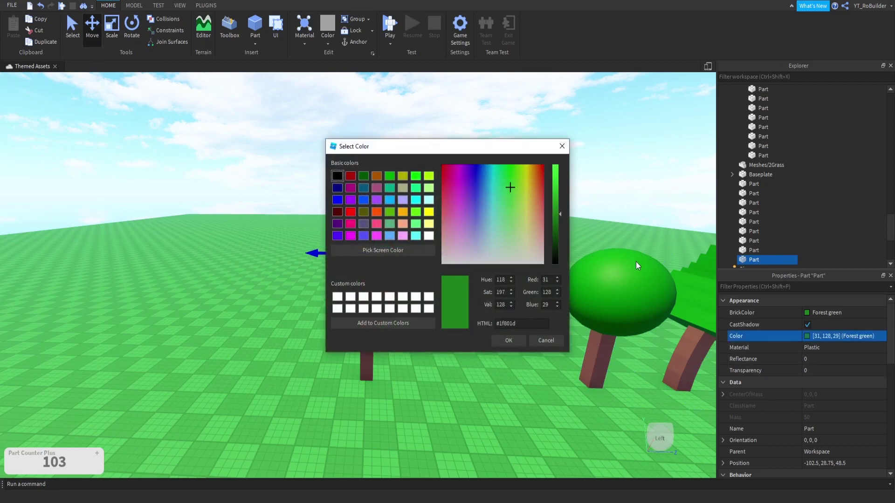
left_click(558, 203)
left_click(508, 341)
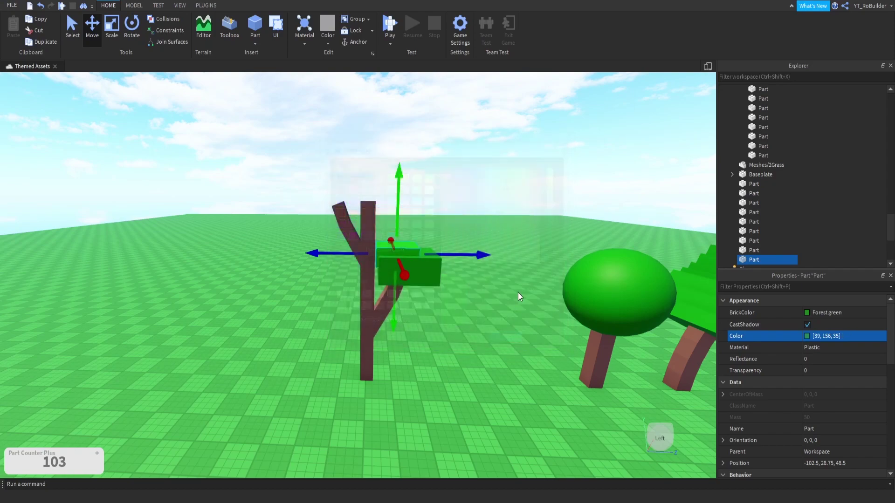
left_click(471, 237)
Duplicate the lower branch's large foliage block and move the copy up to the top of the trunk.
left_click(422, 270)
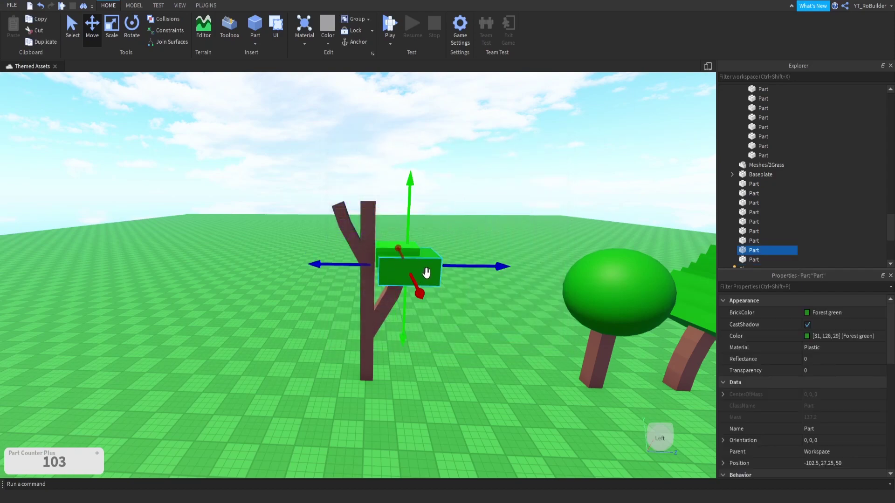
key("ctrl+d")
left_click_drag(407, 191, 306, 196)
left_click_drag(347, 230, 418, 206)
Stretch the copied foliage block into a long flat slab and lower it over the tops of the trunk and upper branch.
key("ctrl+d")
key("ctrl+3")
left_click_drag(349, 173, 350, 152)
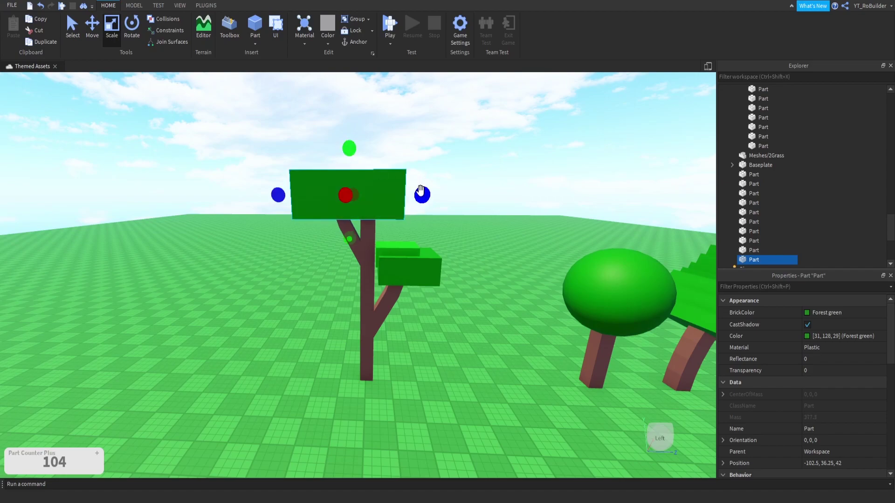
left_click_drag(421, 191, 434, 188)
left_click_drag(354, 228, 355, 210)
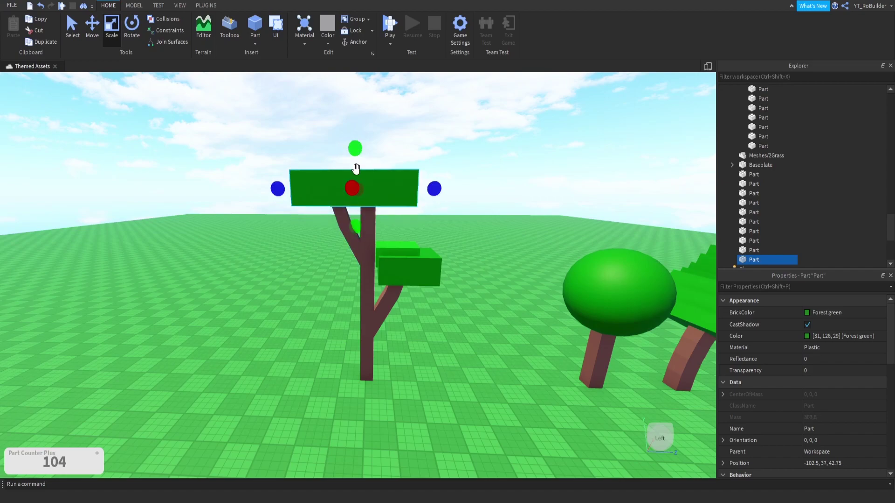
left_click(98, 26)
left_click_drag(355, 137, 357, 147)
left_click_drag(432, 194, 437, 191)
Make a slightly smaller, raised copy of the top foliage slab within the slab's outline.
right_click_drag(415, 161, 415, 161)
key("w")
key("s")
key("a")
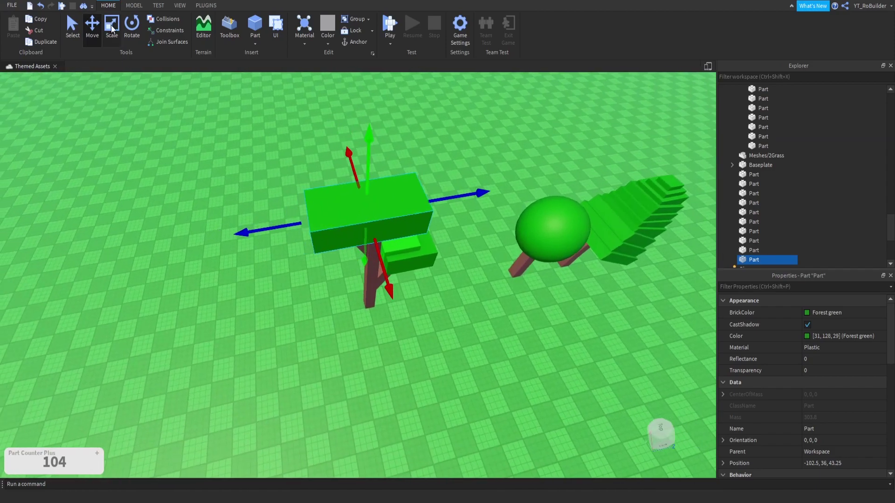
left_click(112, 26)
right_click_drag(245, 122, 245, 122)
mouse_move(283, 206)
left_mouse_down()
mouse_move(301, 212)
mouse_move(295, 204)
left_mouse_up()
left_click_drag(211, 170, 214, 180)
left_click(97, 25)
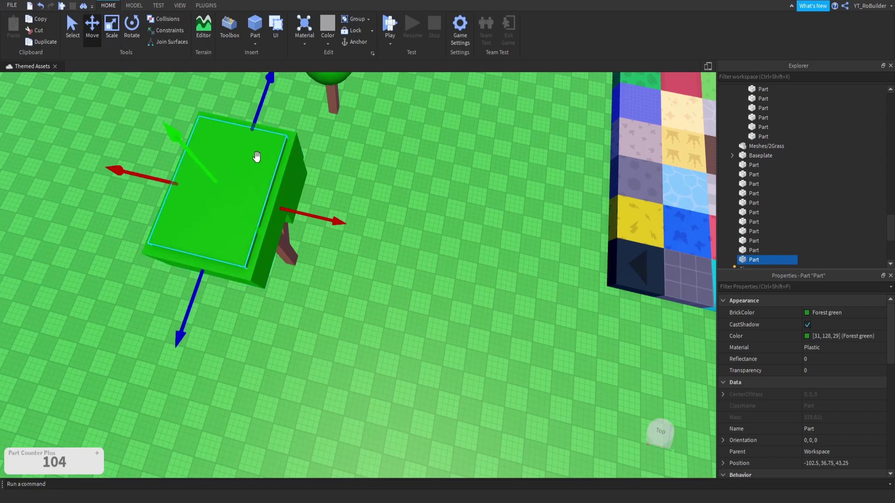
Shift the smaller top slab outward so it overhangs one end and side of the canopy.
key("ctrl+d")
left_click_drag(256, 127, 278, 209)
left_click(285, 239)
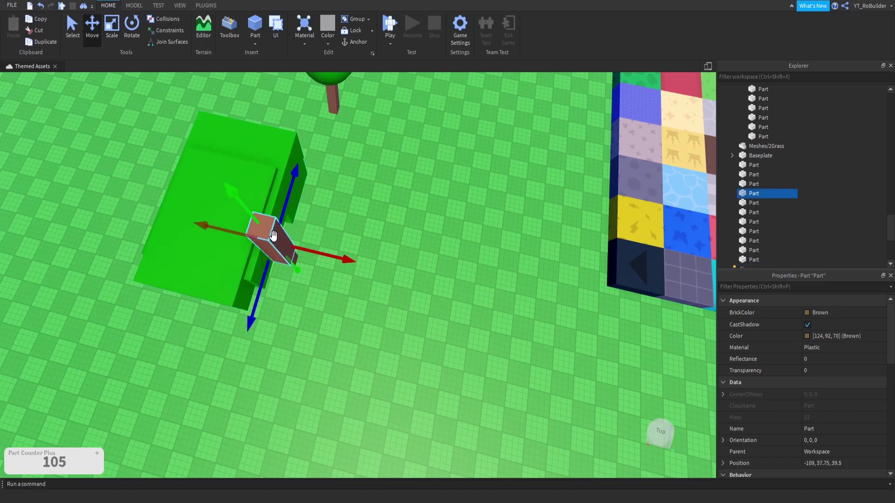
left_click(227, 252)
left_click_drag(274, 244, 251, 239)
Duplicate the overhanging slab, move the copy to the canopy's opposite side, and reduce its length and width.
left_click_drag(161, 188, 349, 178)
left_click_drag(255, 122, 257, 130)
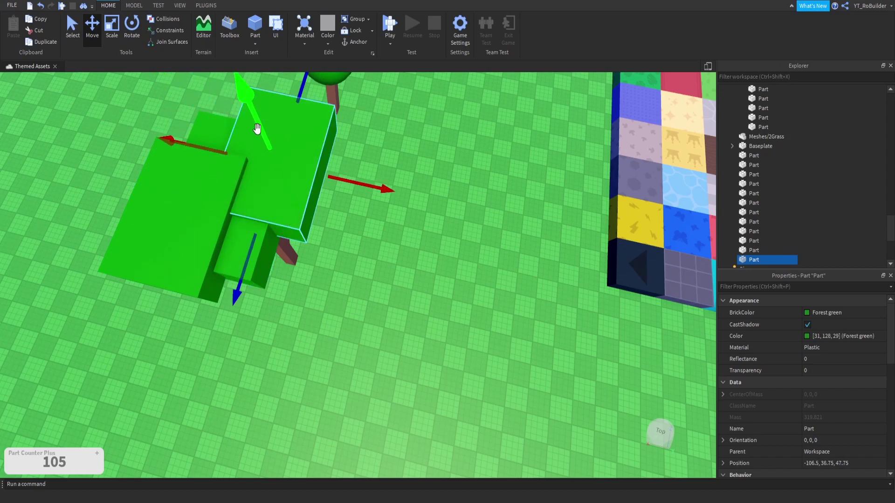
left_click(112, 26)
left_click_drag(299, 88, 291, 111)
left_click_drag(334, 191, 310, 187)
Recolour the shortened canopy block a cooler medium green.
scroll(370, 235, "up", 1)
right_click_drag(378, 234, 369, 230)
scroll(370, 233, "down", 5)
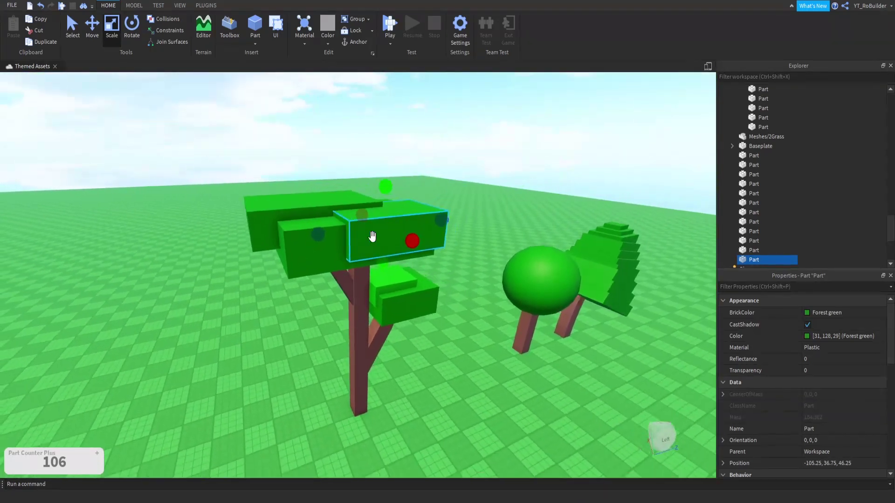
left_click(825, 312)
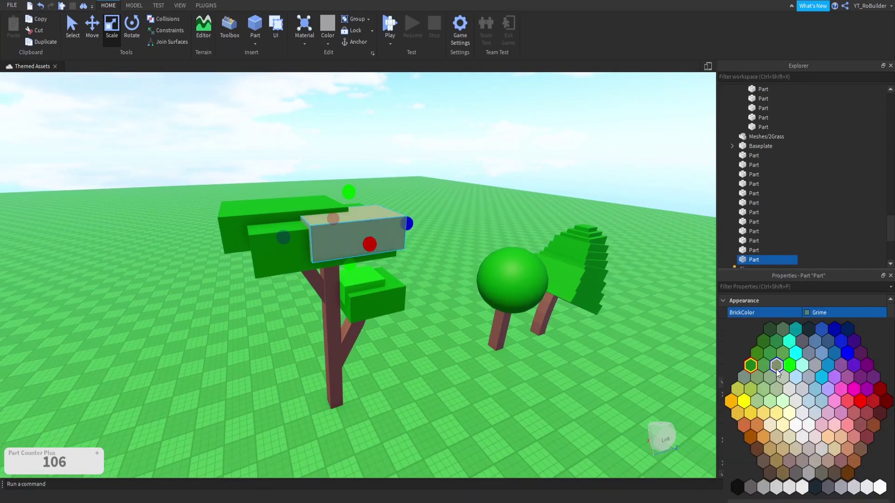
left_click(767, 368)
left_click(472, 229)
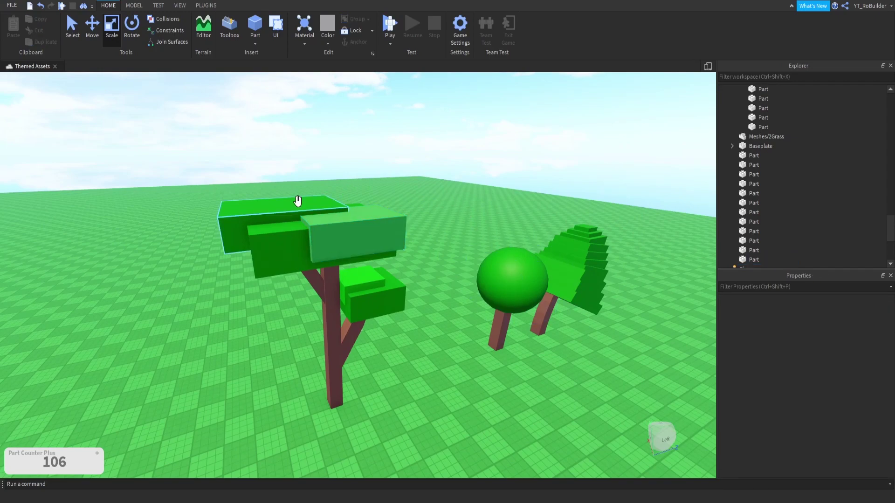
Set the other overhanging canopy slab's BrickColor to Dark green.
left_click(298, 202)
left_click(807, 313)
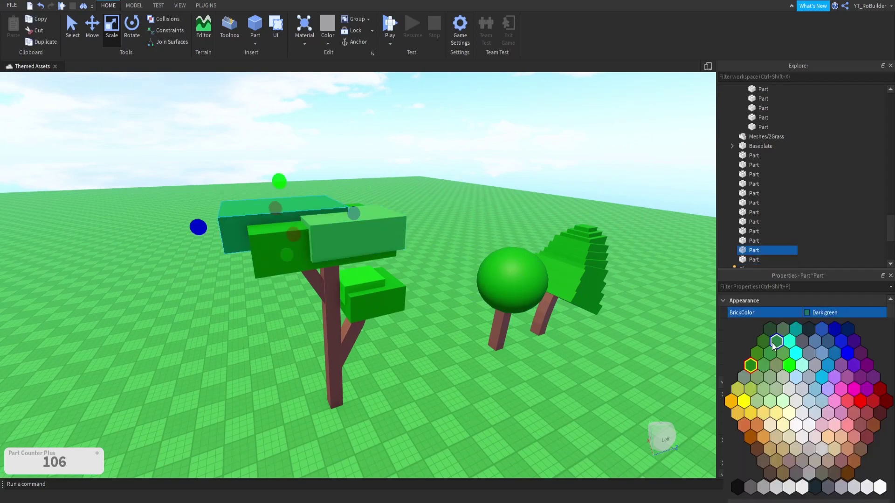
left_click(773, 344)
left_click(439, 193)
right_click_drag(440, 193, 433, 219)
key("w")
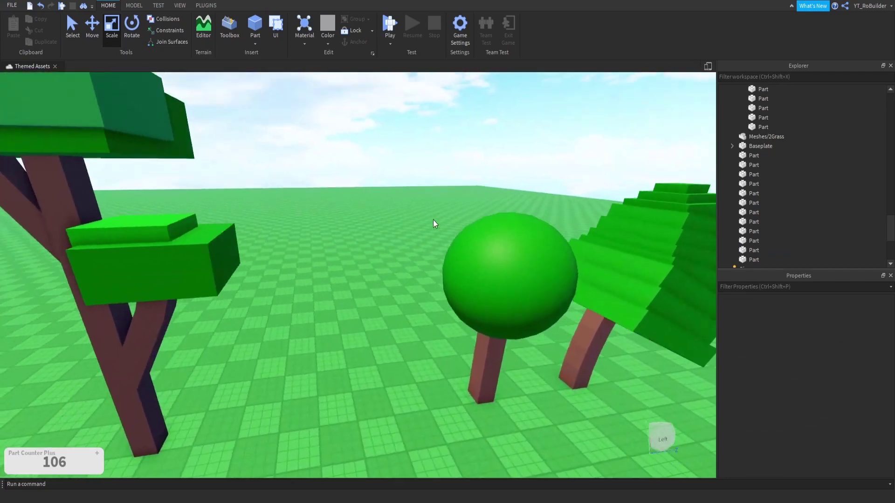
scroll(433, 220, "down", 6)
Select all parts of the branching tree and group them into one model.
left_click_drag(209, 190, 367, 365)
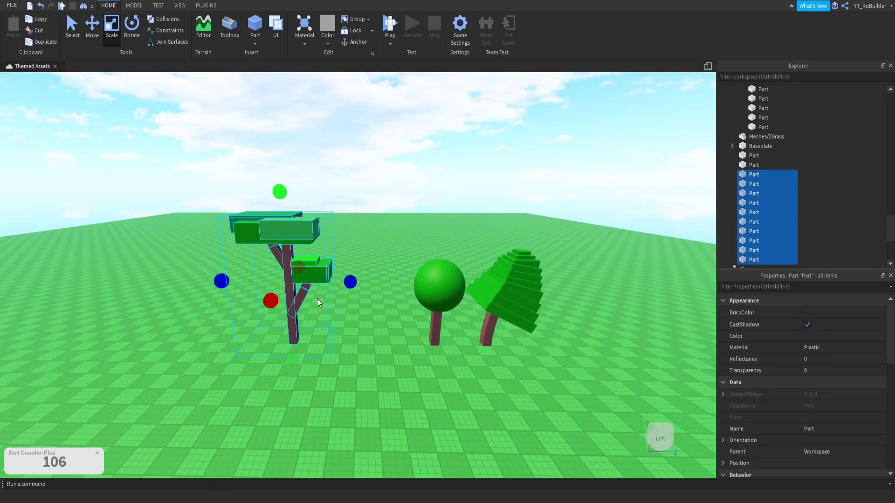
key("ctrl+g")
left_click(339, 195)
Move the branching tree model to the far side of the layered tree, lined up with the other two trees.
left_click_drag(309, 275, 443, 228)
key("d")
right_click_drag(420, 210, 443, 227)
left_click_drag(443, 227, 428, 259)
right_click_drag(443, 228, 427, 260)
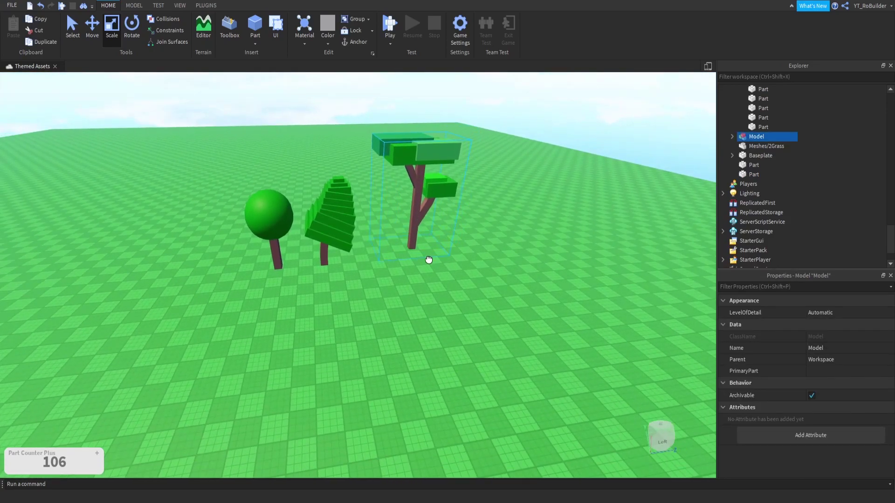
left_click_drag(427, 260, 418, 270)
left_click(414, 317)
scroll(398, 267, "up", 2)
scroll(398, 266, "up", 2)
right_click_drag(398, 267, 398, 266)
scroll(398, 266, "down", 3)
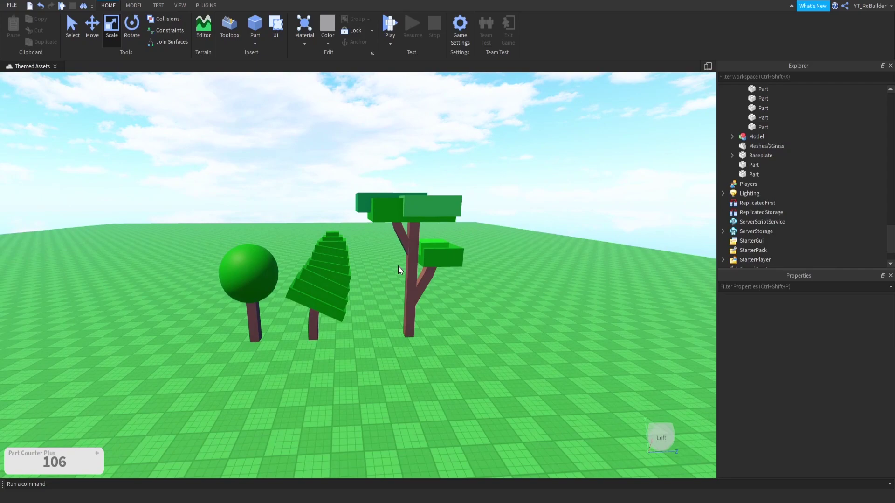